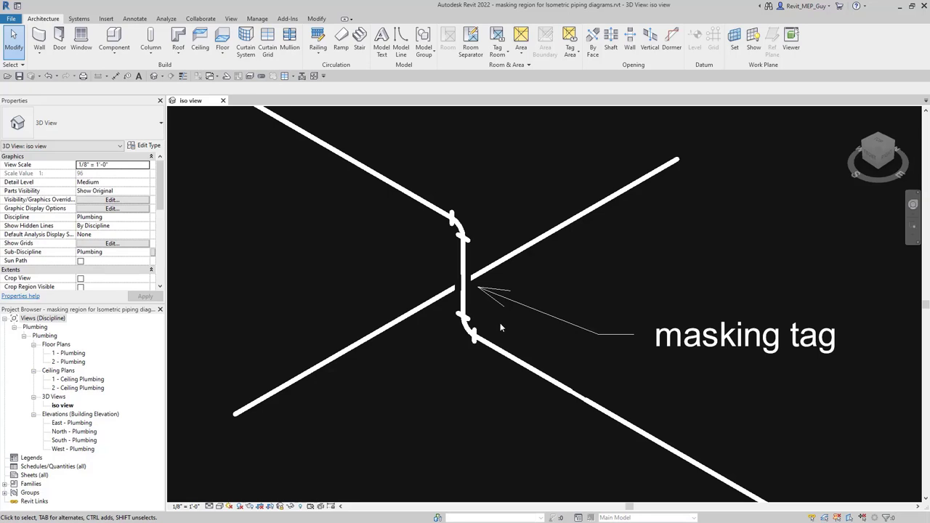
Step: Delete the masking tag at the pipe crossing in the iso view, with the view's detail level at Medium
{"action": "scroll", "coordinate": [500, 322], "scroll_direction": "down", "scroll_amount": 1}
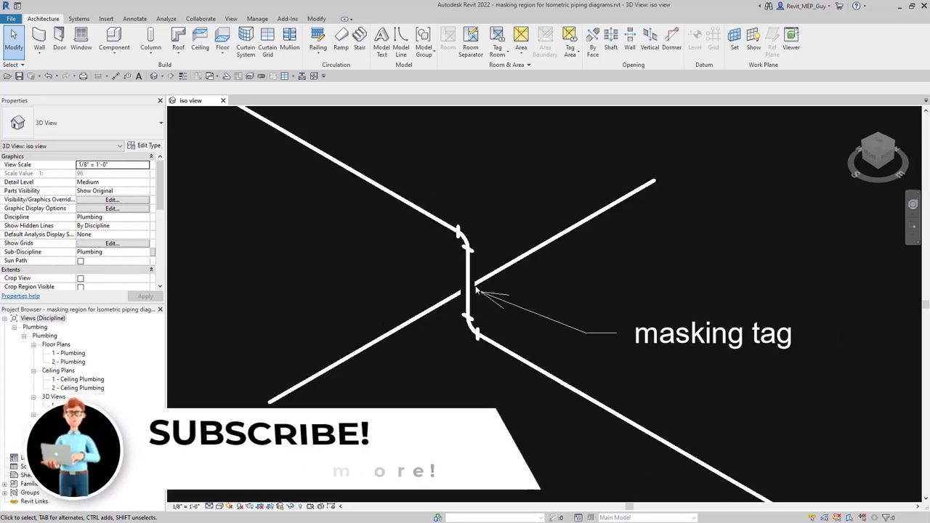
{"action": "left_click", "coordinate": [210, 508]}
{"action": "left_click", "coordinate": [218, 485]}
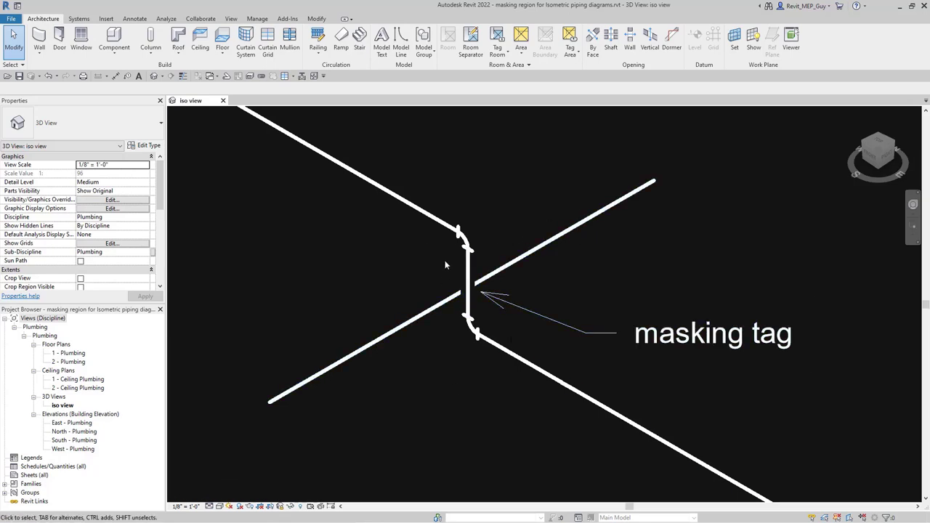
{"action": "left_click_drag", "start_coordinate": [446, 265], "coordinate": [490, 303]}
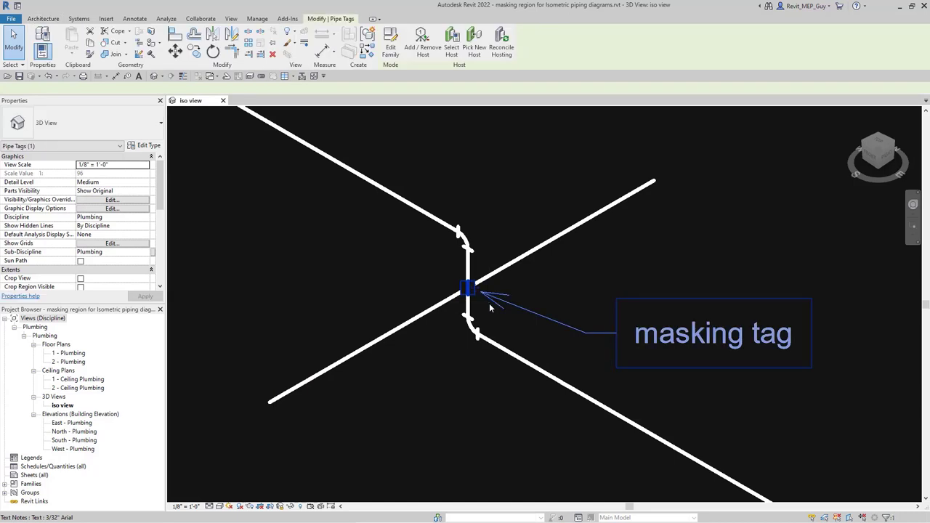
{"action": "key", "text": "Escape"}
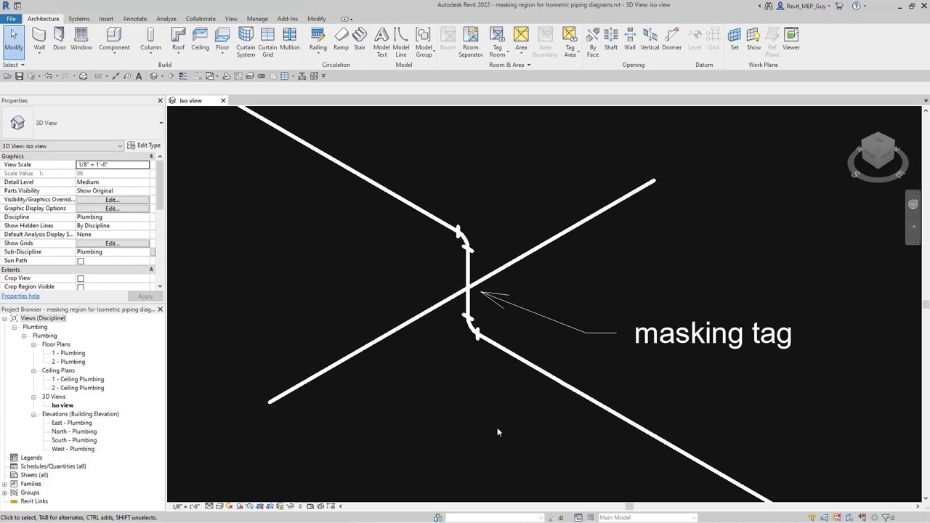
Step: Switch the iso view's detail level to Fine to compare the pipe crossing, and return it to Medium
{"action": "left_click", "coordinate": [210, 506]}
{"action": "left_click", "coordinate": [227, 497]}
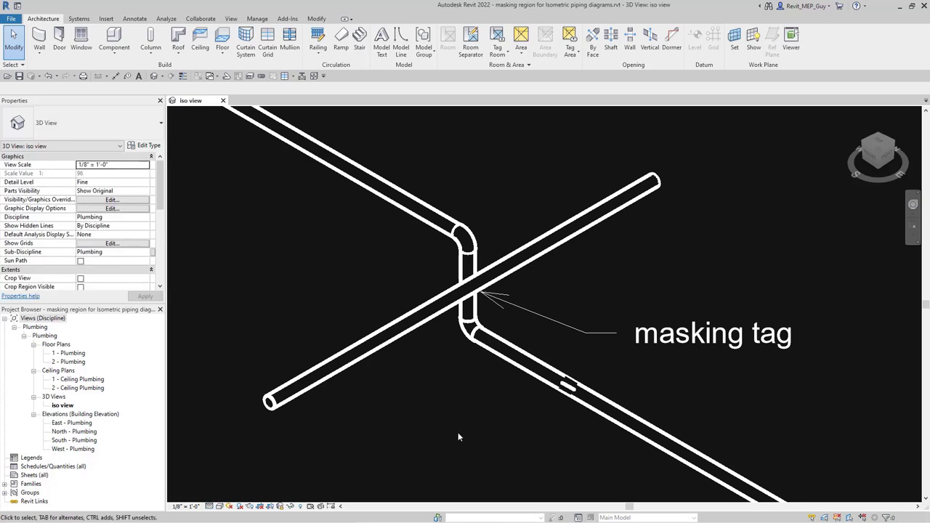
{"action": "left_click", "coordinate": [210, 507]}
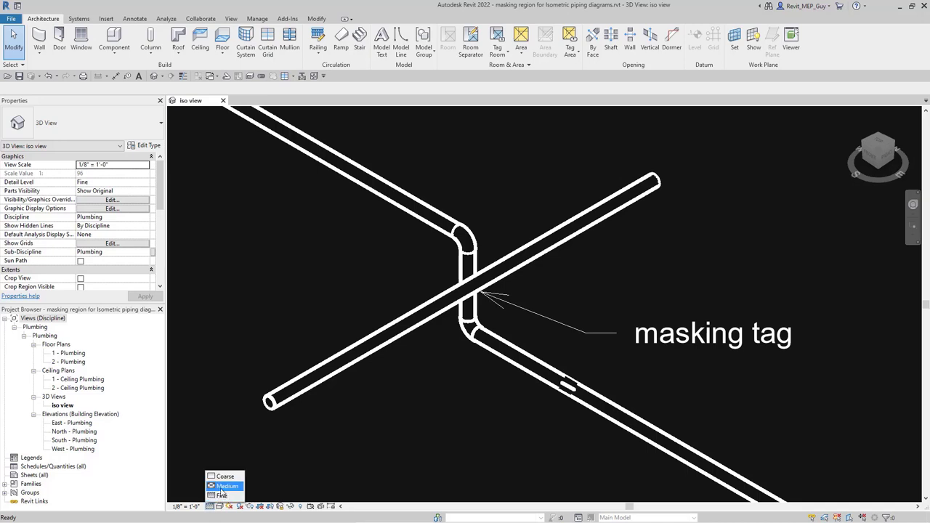
{"action": "left_click", "coordinate": [227, 488]}
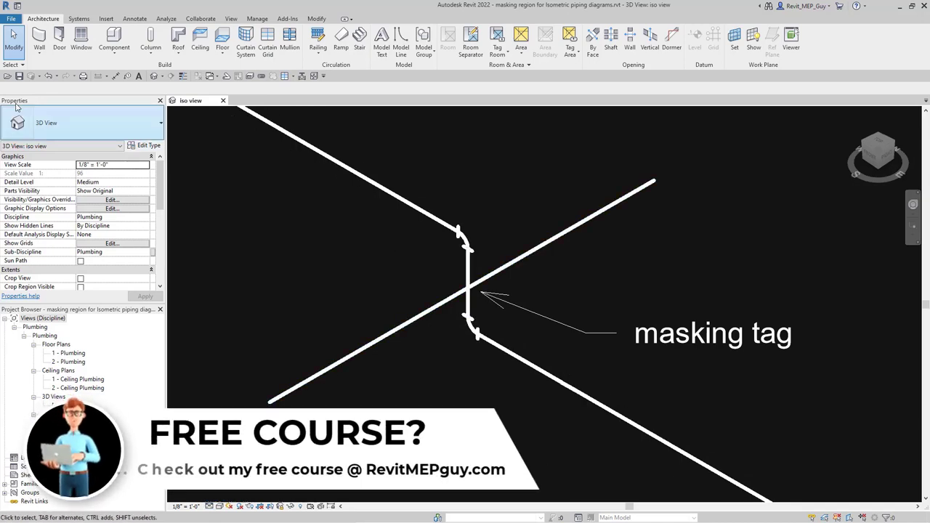
Step: Undo the detail level changes and the deletion of the masking tag
{"action": "left_click", "coordinate": [50, 76]}
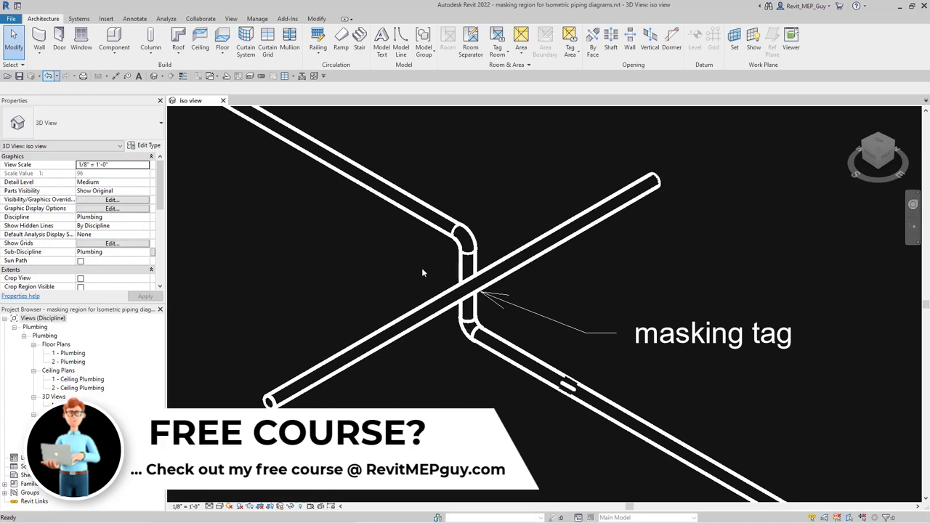
{"action": "left_click", "coordinate": [49, 76]}
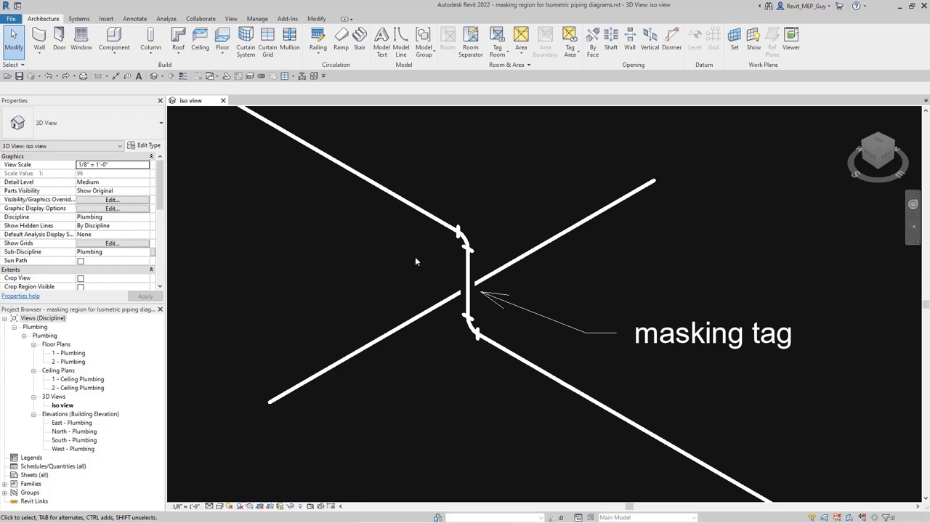
Step: Select the masking tag at the pipe crossing and examine its outline and line up close
{"action": "left_click_drag", "start_coordinate": [415, 258], "coordinate": [505, 306]}
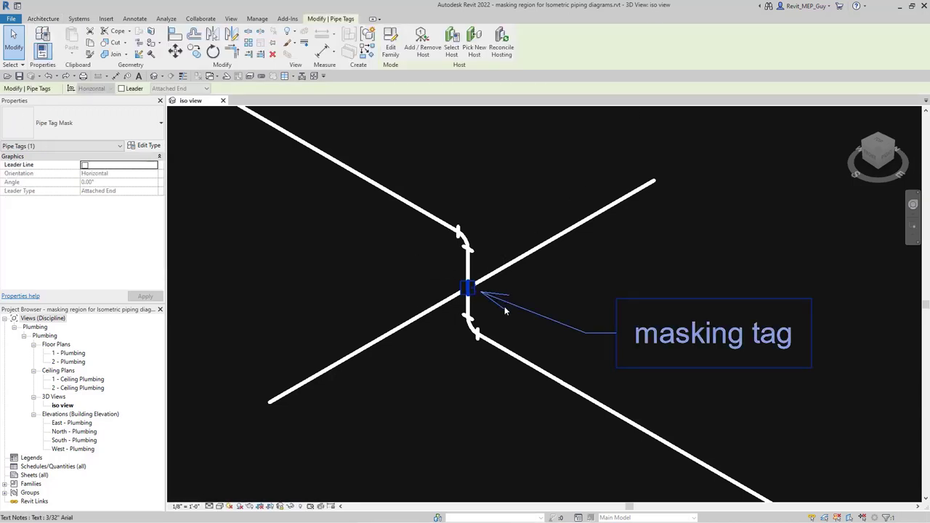
{"action": "scroll", "coordinate": [472, 294], "scroll_direction": "up", "scroll_amount": 5}
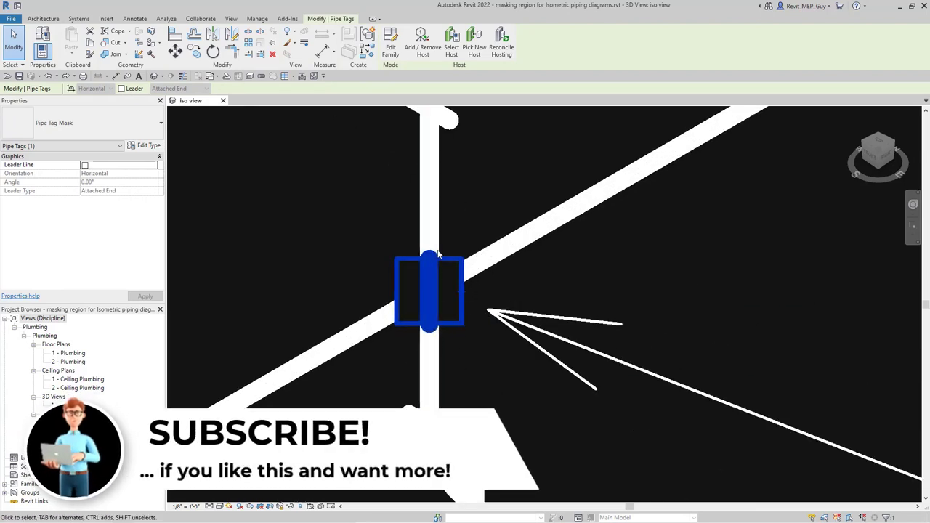
{"action": "left_click", "coordinate": [323, 232]}
{"action": "scroll", "coordinate": [323, 235], "scroll_direction": "down", "scroll_amount": 3}
{"action": "scroll", "coordinate": [343, 224], "scroll_direction": "up", "scroll_amount": 2}
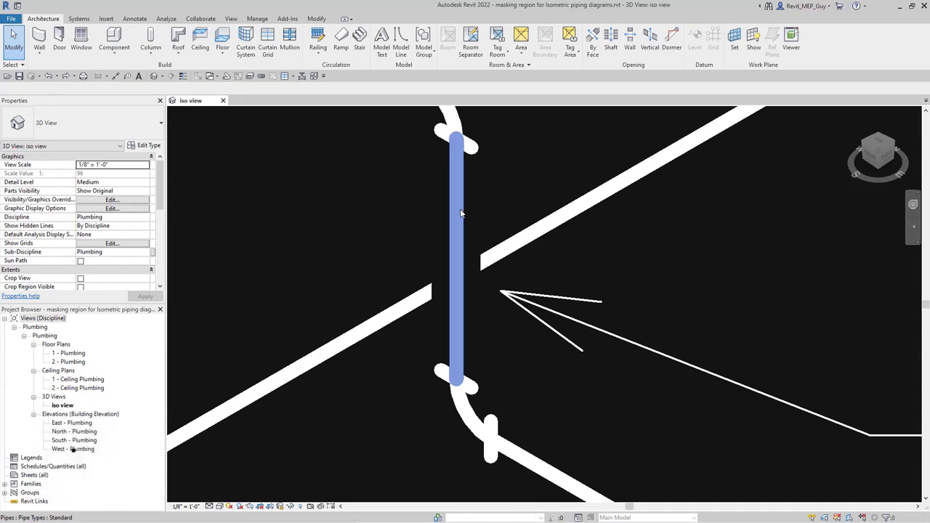
Step: Move the vertical pipe segment sideways away from the crossing and back to its original place to test the attached masking tag
{"action": "left_click", "coordinate": [459, 213]}
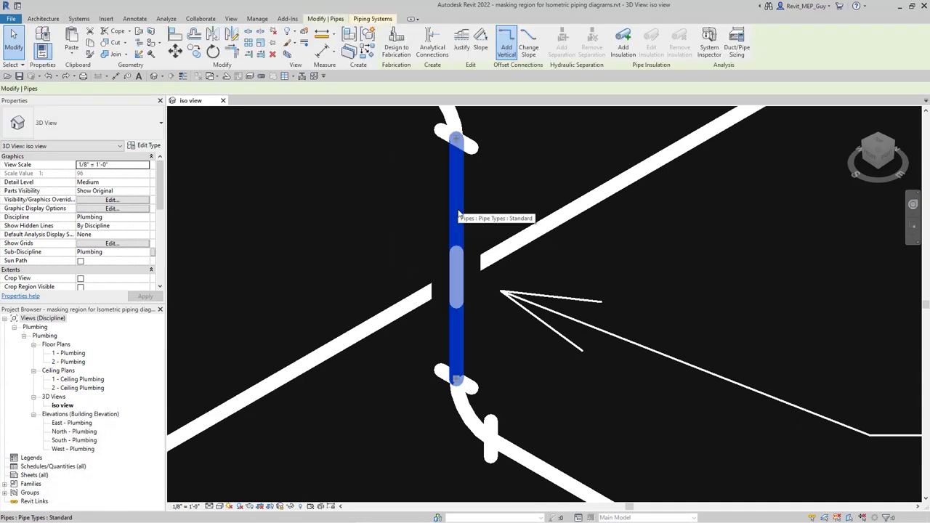
{"action": "left_click_drag", "start_coordinate": [455, 214], "coordinate": [367, 223]}
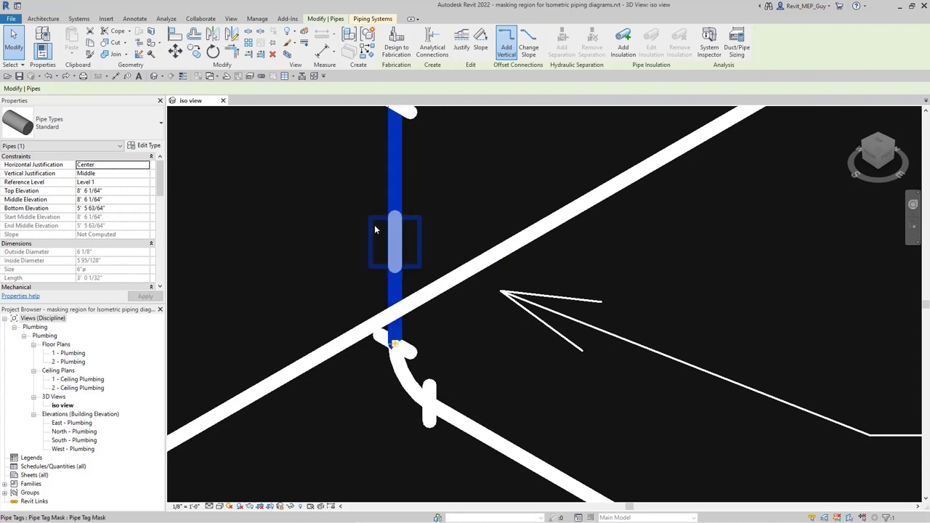
{"action": "left_click_drag", "start_coordinate": [393, 189], "coordinate": [462, 209]}
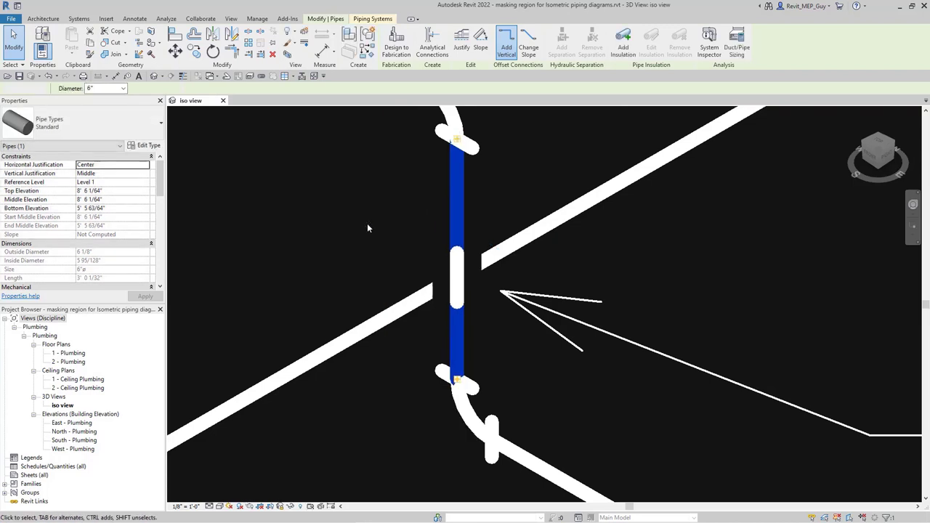
{"action": "left_click", "coordinate": [367, 226]}
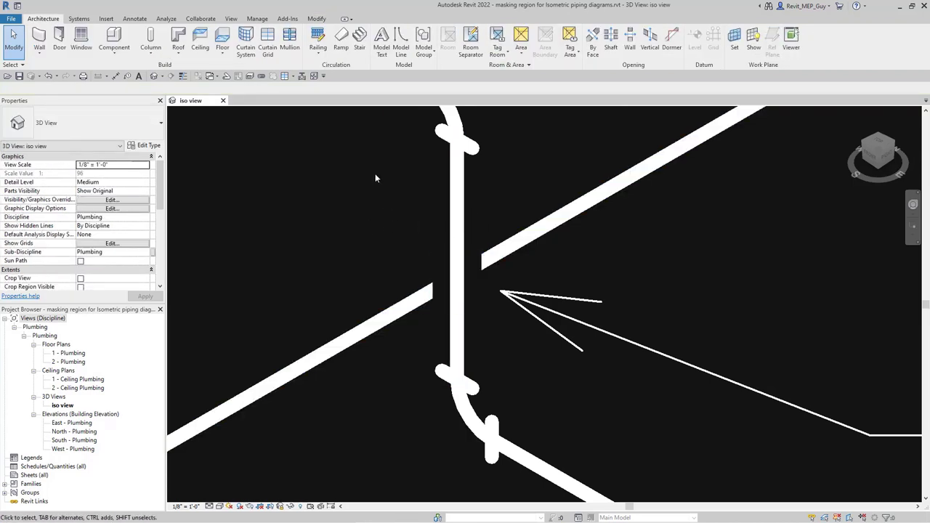
Step: Delete the masking tag from the vertical pipe at the crossing
{"action": "left_click_drag", "start_coordinate": [368, 172], "coordinate": [538, 330]}
{"action": "key", "text": "Escape"}
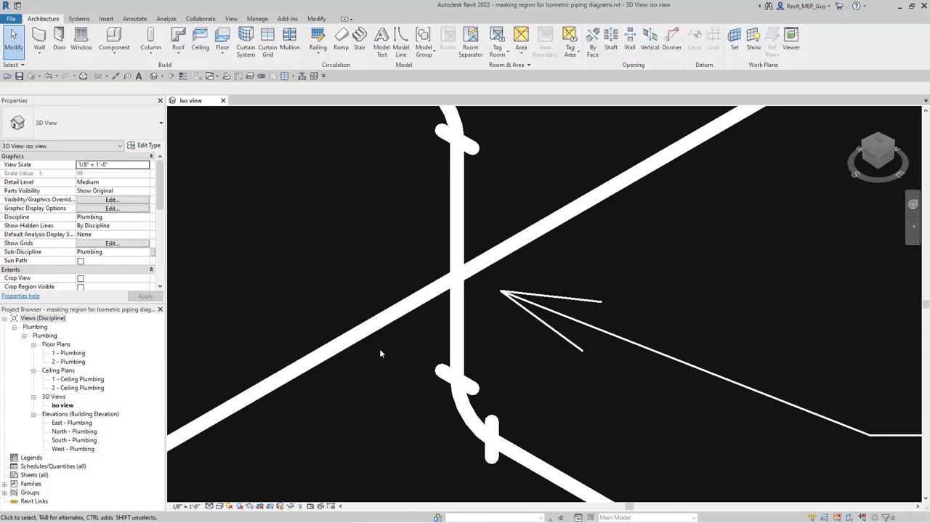
{"action": "scroll", "coordinate": [380, 354], "scroll_direction": "down", "scroll_amount": 3}
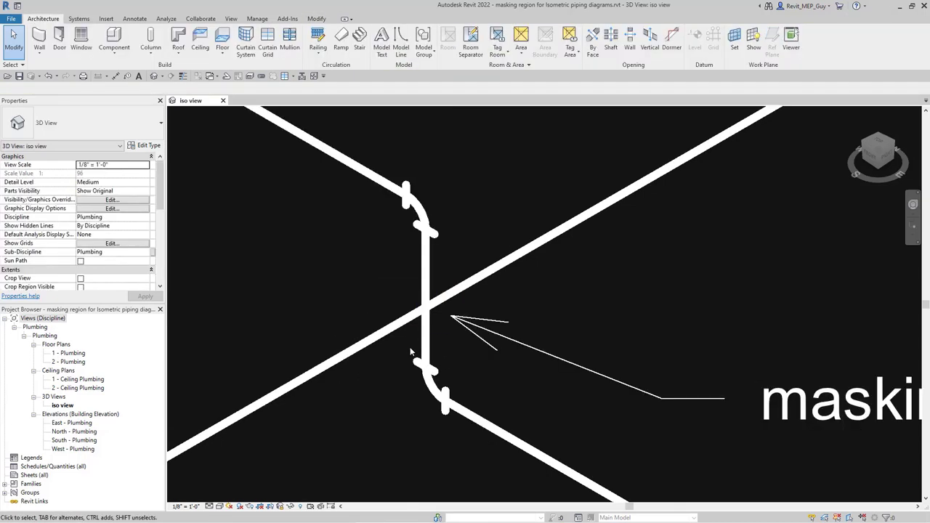
Step: Place a pipe size tag without a leader on the vertical pipe at the crossing using Tag by Category
{"action": "left_click", "coordinate": [135, 19]}
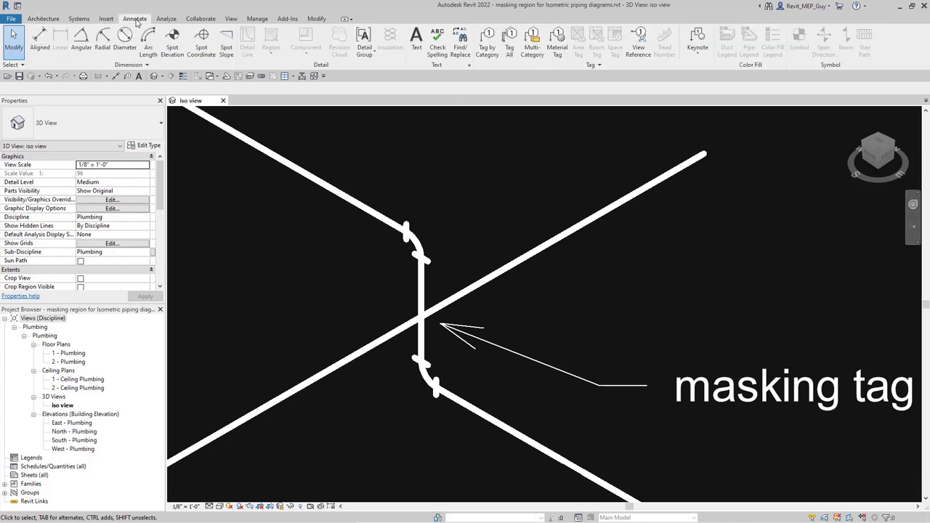
{"action": "left_click", "coordinate": [486, 44]}
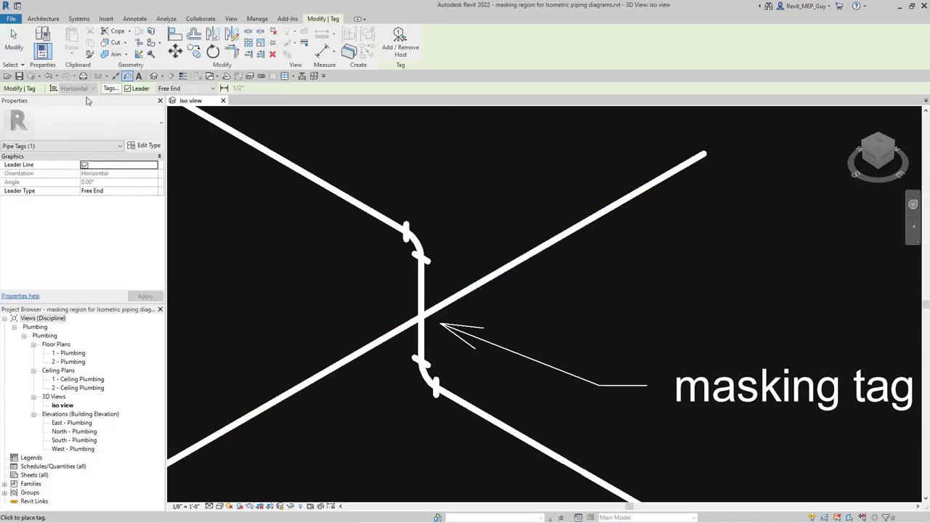
{"action": "left_click", "coordinate": [128, 88]}
{"action": "left_click", "coordinate": [422, 307]}
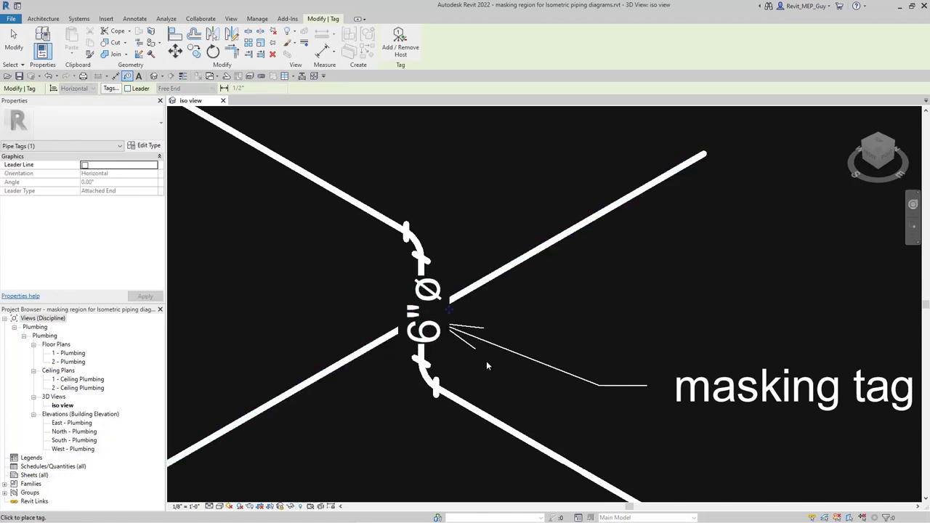
{"action": "key", "text": "Escape"}
{"action": "key", "text": "Escape"}
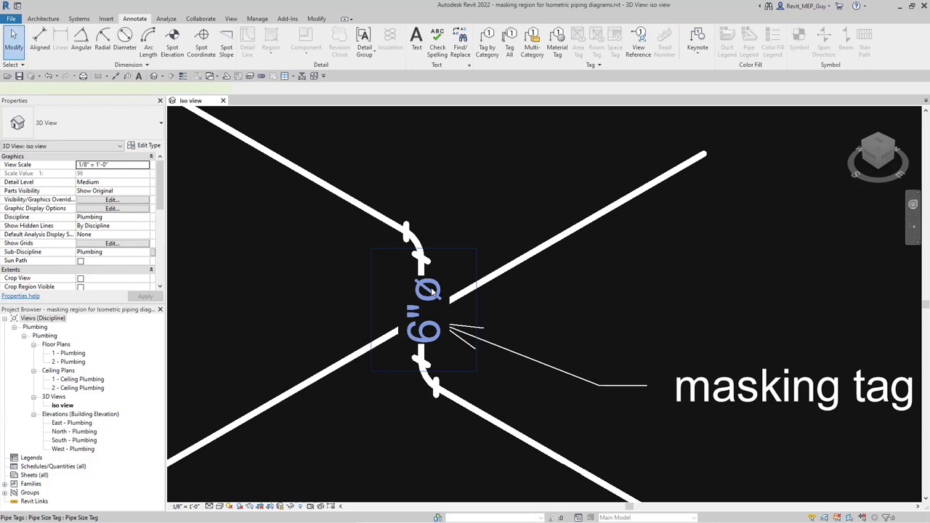
Step: Open the placed pipe size tag's family for editing and delete its Size label
{"action": "left_click", "coordinate": [432, 292]}
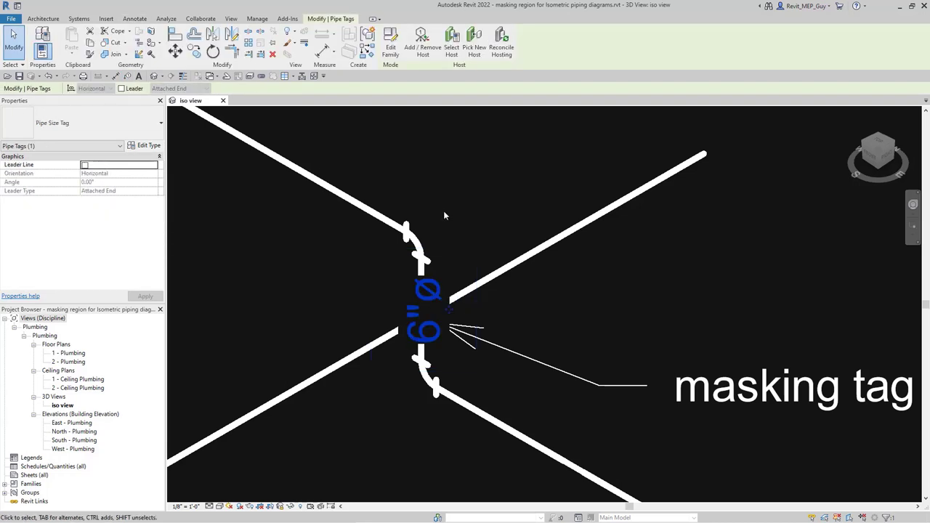
{"action": "left_click", "coordinate": [393, 48]}
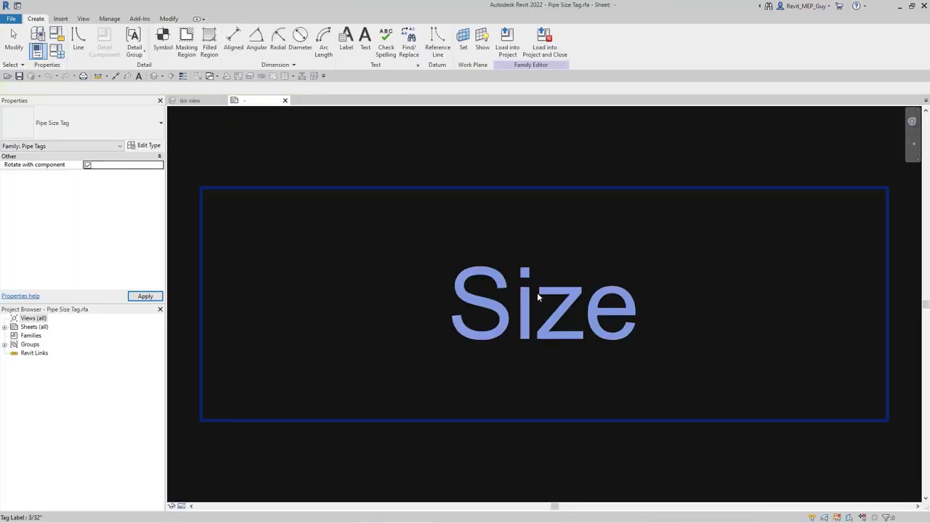
{"action": "left_click", "coordinate": [538, 298]}
{"action": "key", "text": "Delete"}
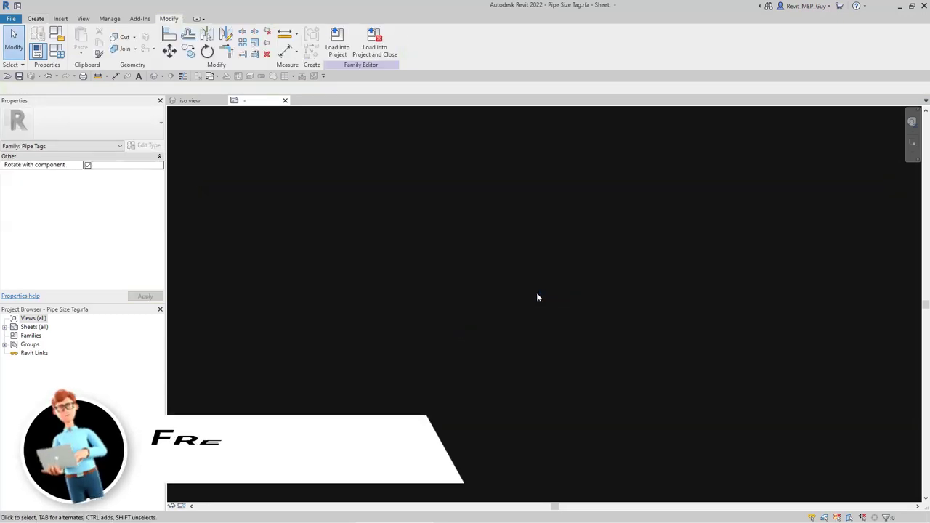
Step: Turn on the display of annotation categories in the tag family's sheet view through Visibility/Graphics
{"action": "left_click", "coordinate": [82, 19]}
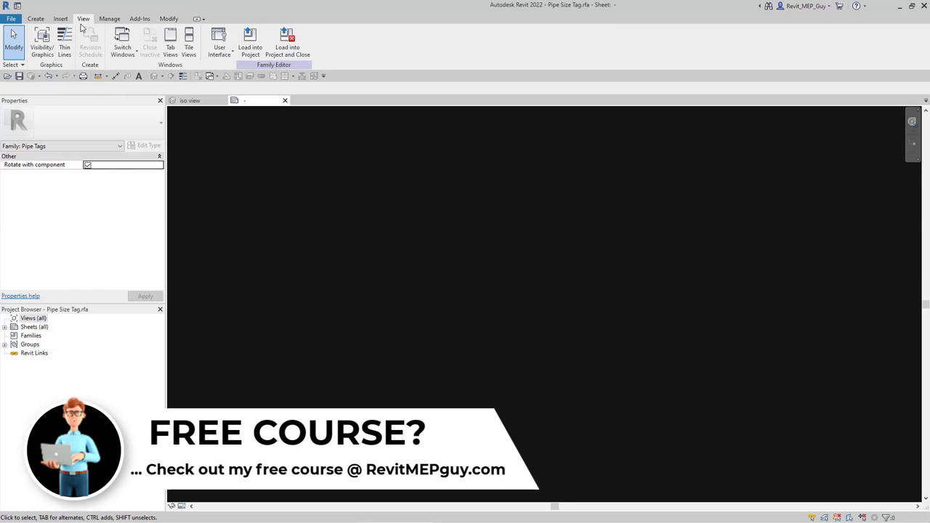
{"action": "left_click", "coordinate": [43, 42]}
{"action": "left_click", "coordinate": [371, 152]}
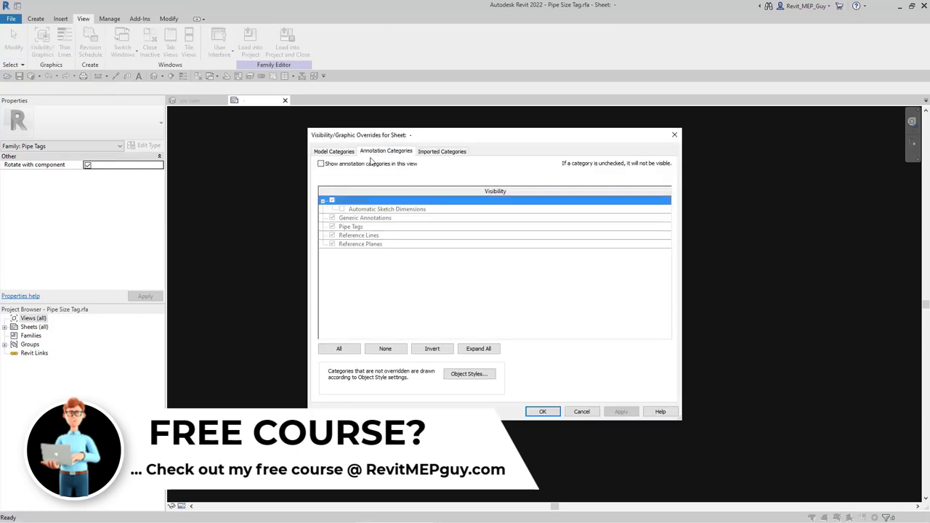
{"action": "left_click", "coordinate": [320, 164]}
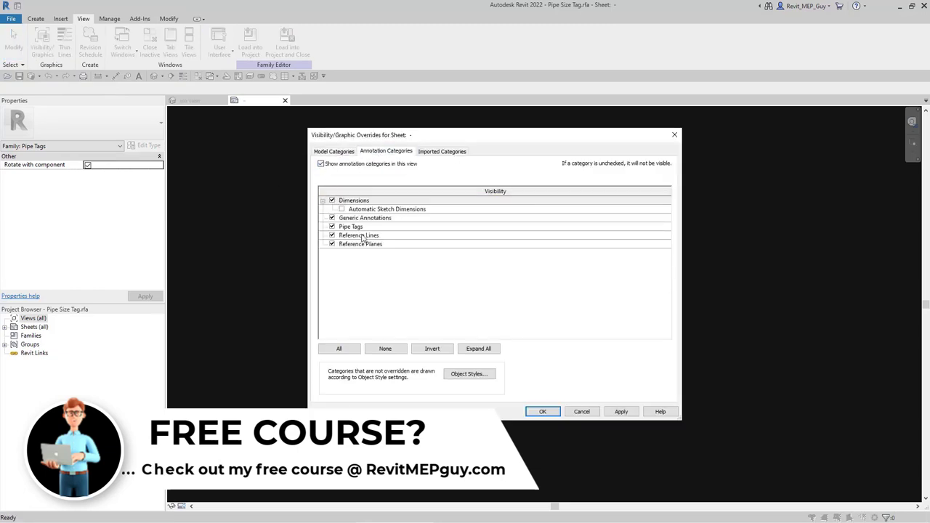
{"action": "left_click", "coordinate": [542, 411]}
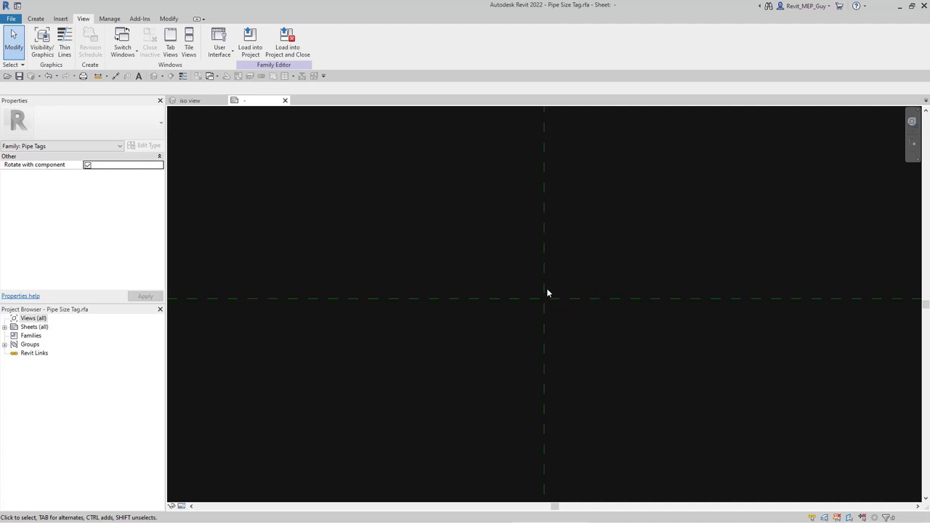
Step: Create a new family from the English-Imperial annotation template Generic Annotation.rft and delete its note text
{"action": "left_click", "coordinate": [11, 20]}
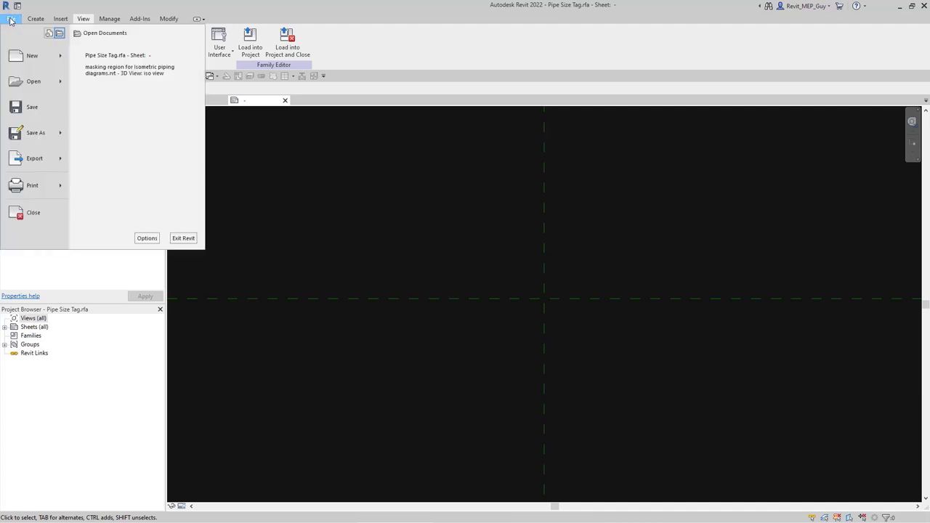
{"action": "mouse_move", "coordinate": [62, 59]}
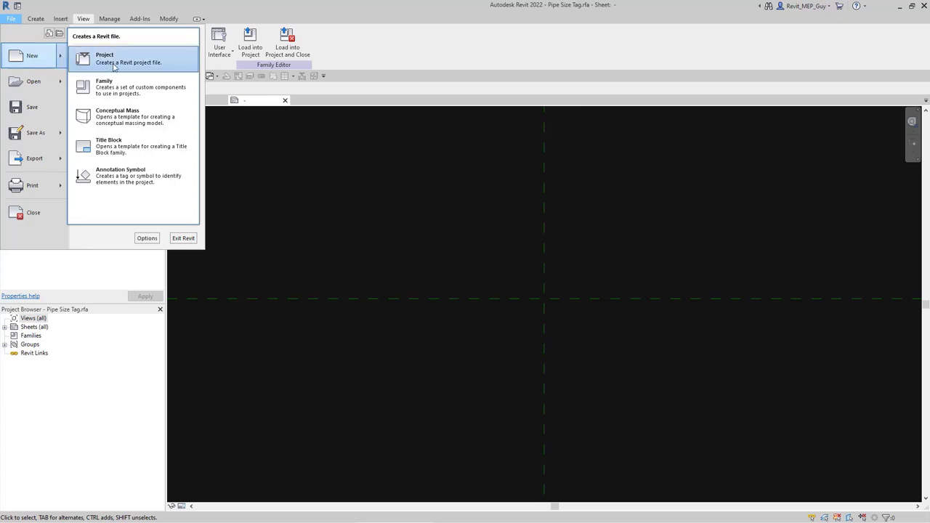
{"action": "left_click", "coordinate": [114, 91]}
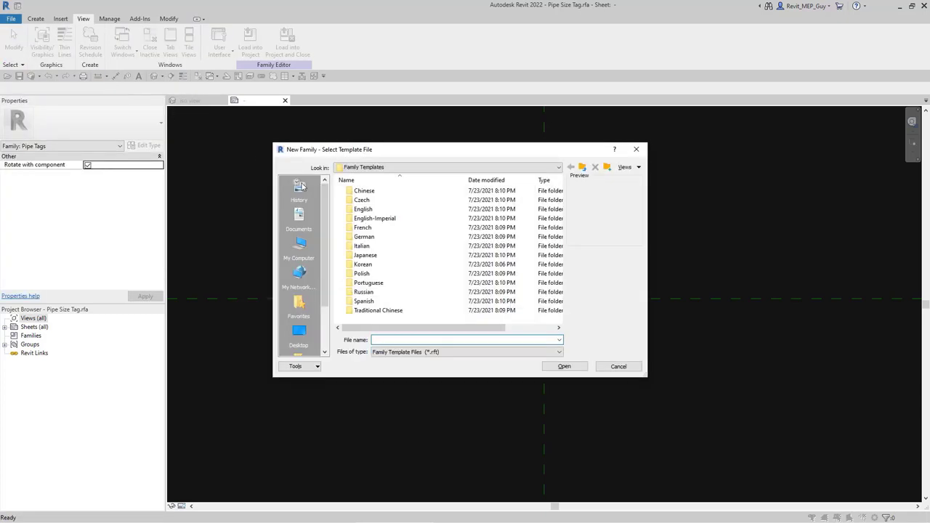
{"action": "double_click", "coordinate": [406, 218]}
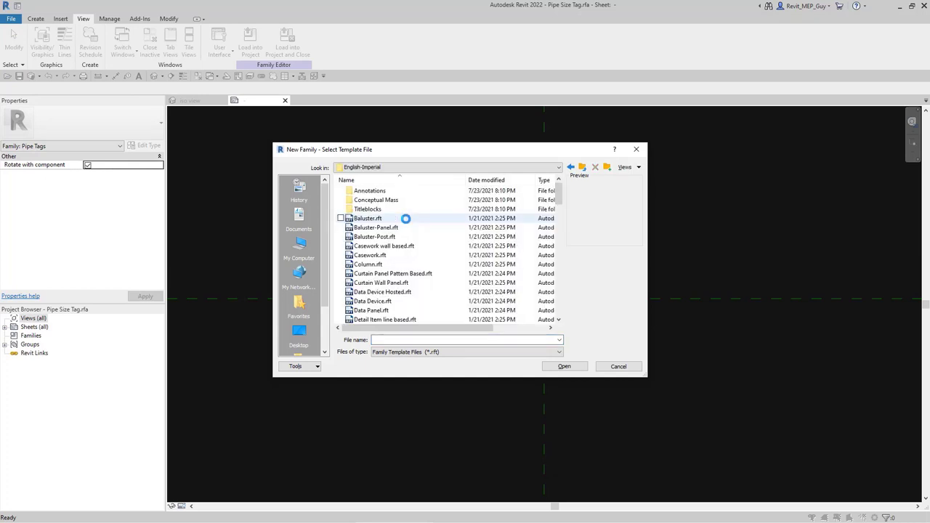
{"action": "double_click", "coordinate": [384, 190]}
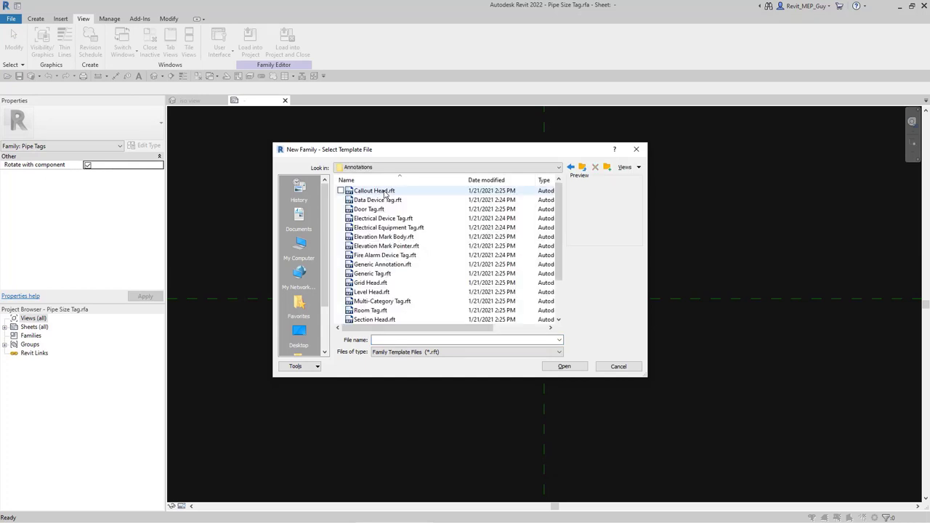
{"action": "left_click", "coordinate": [396, 266]}
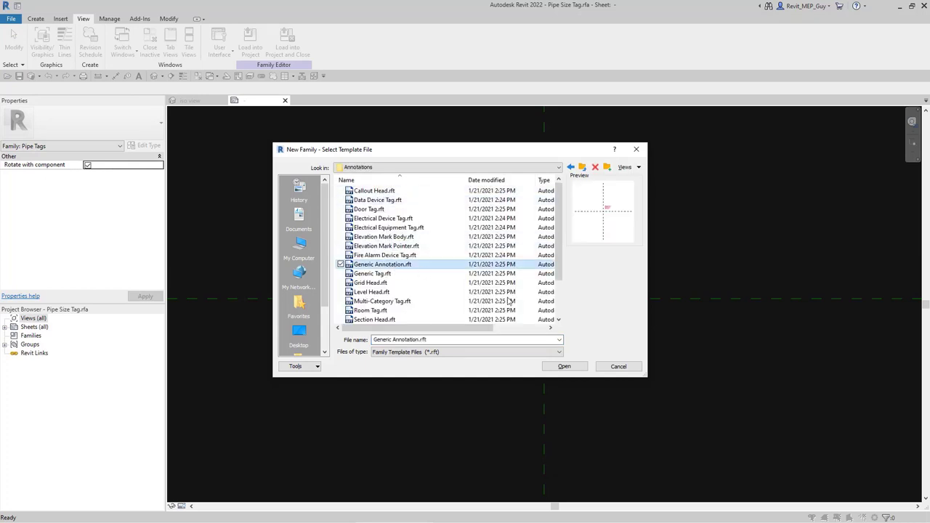
{"action": "left_click", "coordinate": [565, 366]}
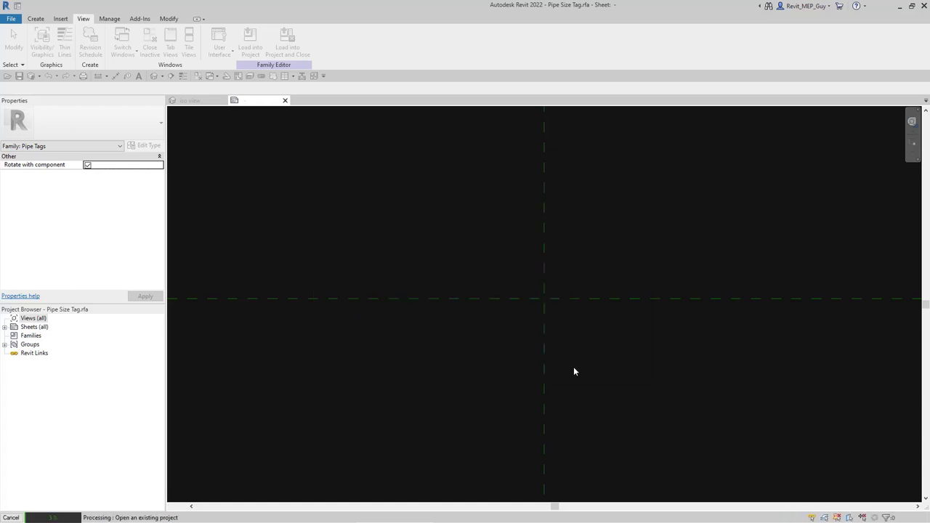
{"action": "left_click", "coordinate": [572, 279]}
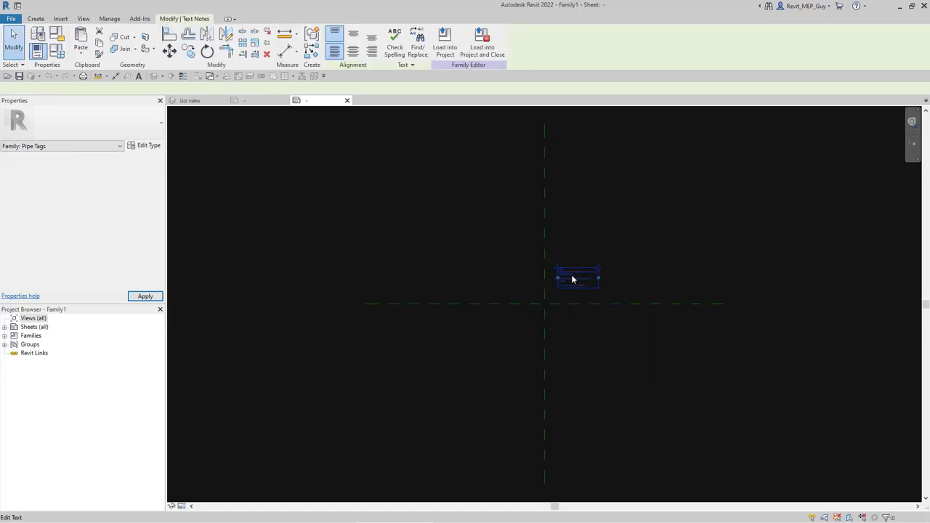
{"action": "key", "text": "Delete"}
Step: Start a masking region and sketch a rectangular boundary about 3/16" wide and 29/256" high, up and left of the reference plane intersection
{"action": "scroll", "coordinate": [550, 306], "scroll_direction": "up", "scroll_amount": 3}
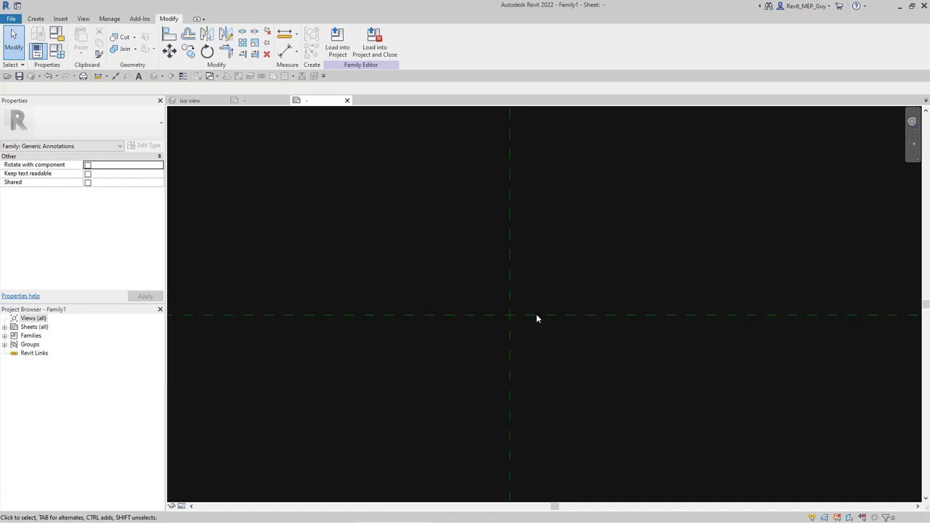
{"action": "left_click", "coordinate": [35, 19]}
{"action": "left_click", "coordinate": [189, 44]}
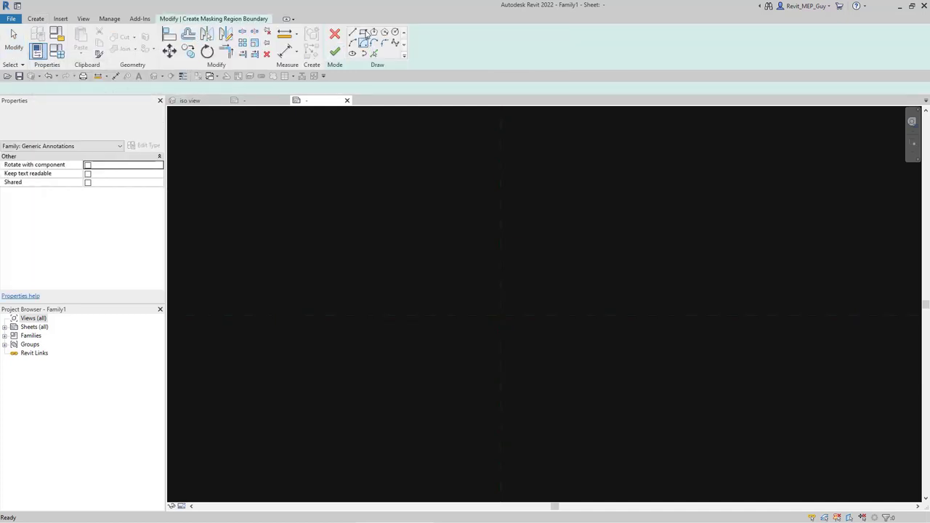
{"action": "key", "text": "r"}
{"action": "key", "text": "c"}
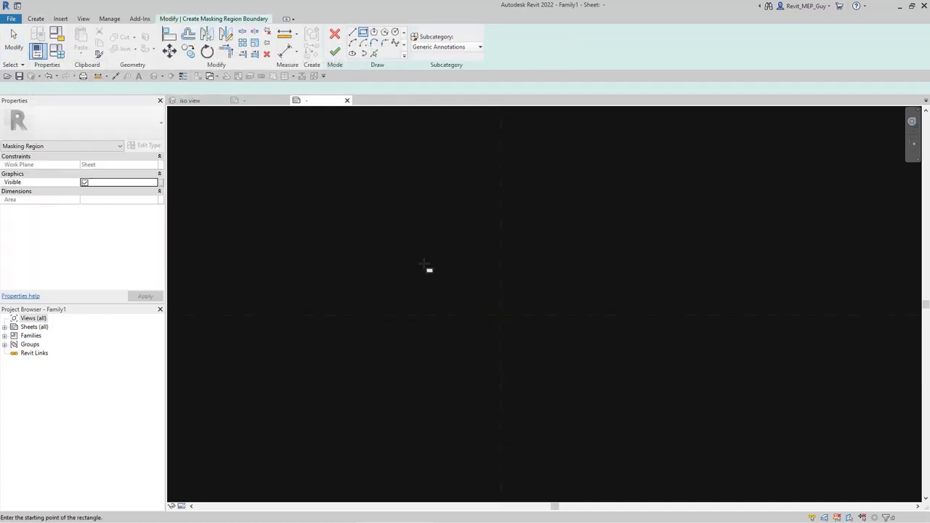
{"action": "left_click", "coordinate": [426, 257]}
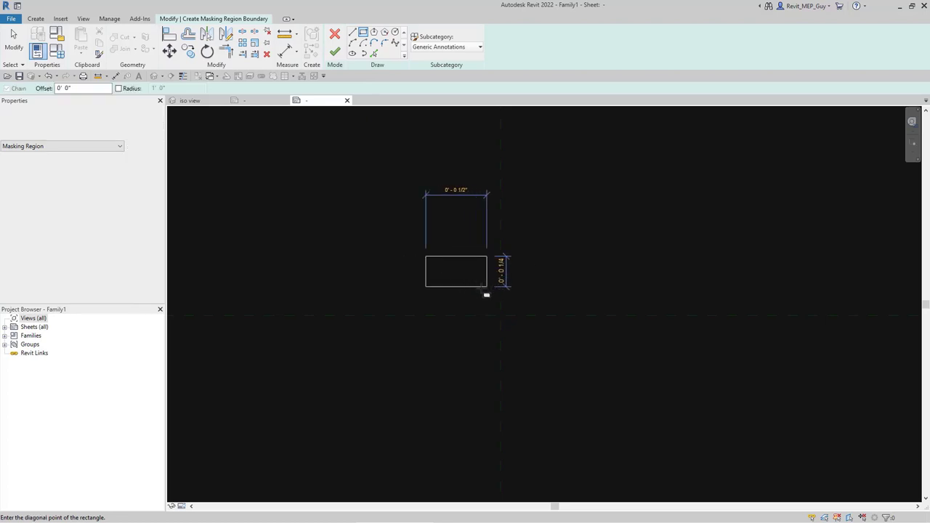
{"action": "scroll", "coordinate": [484, 295], "scroll_direction": "up", "scroll_amount": 2}
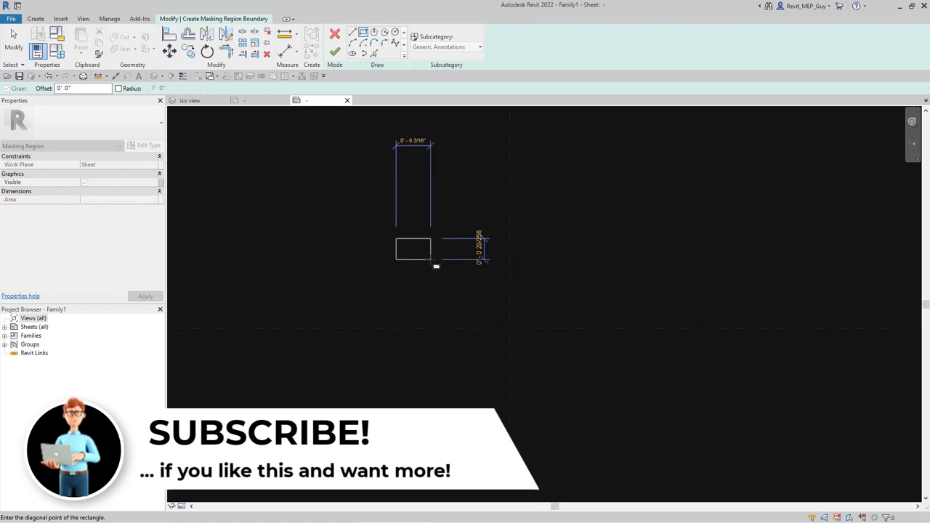
{"action": "left_click", "coordinate": [436, 266]}
{"action": "key", "text": "Escape"}
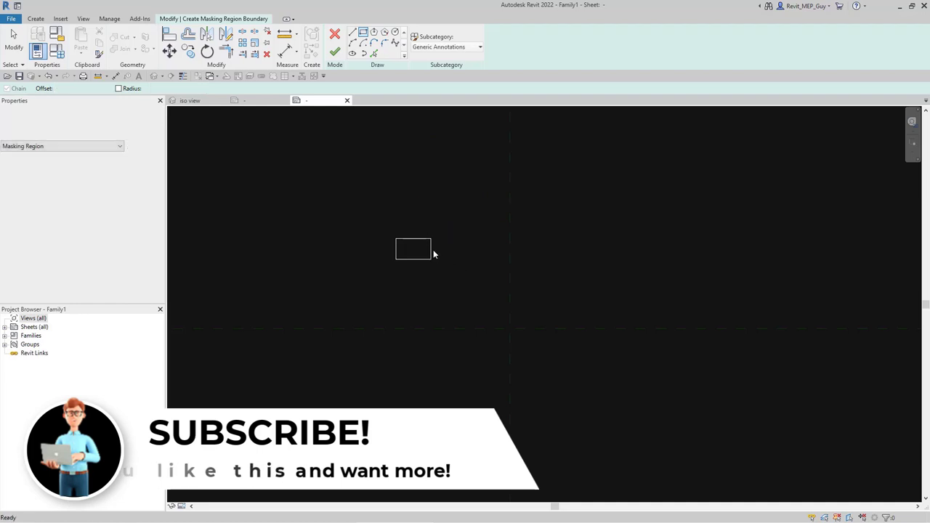
{"action": "key", "text": "Escape"}
Step: Set the masking rectangle's width to 1/8" and its height to 1/16"
{"action": "left_click", "coordinate": [430, 250]}
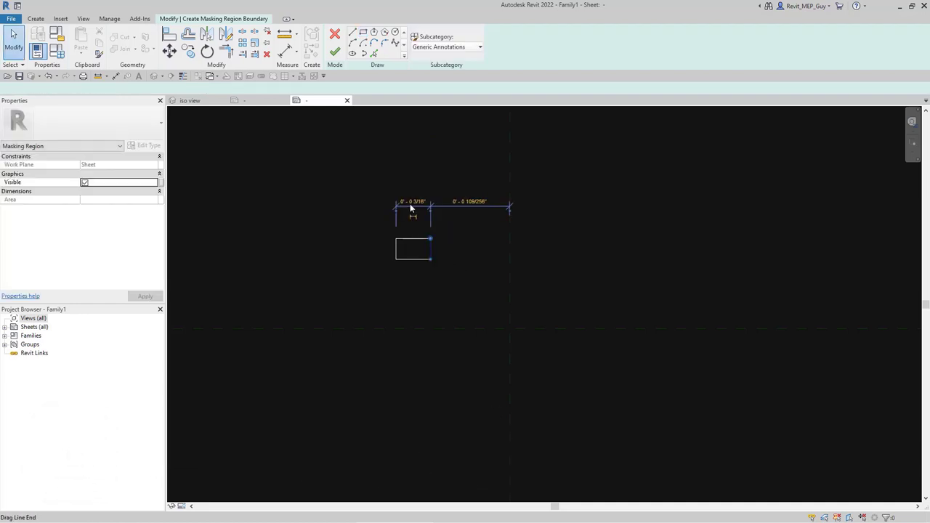
{"action": "left_click", "coordinate": [412, 202]}
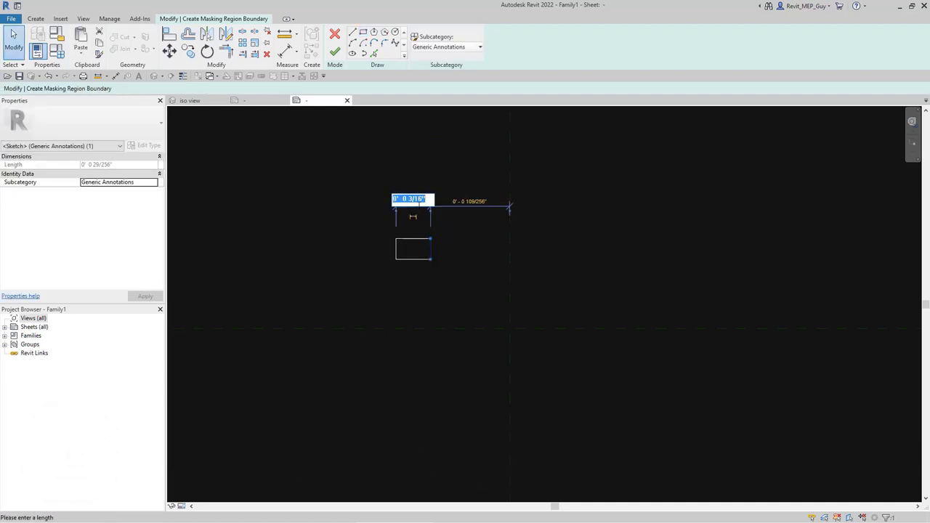
{"action": "type", "text": "1/8"}
{"action": "key", "text": "Return"}
{"action": "scroll", "coordinate": [407, 227], "scroll_direction": "up", "scroll_amount": 2}
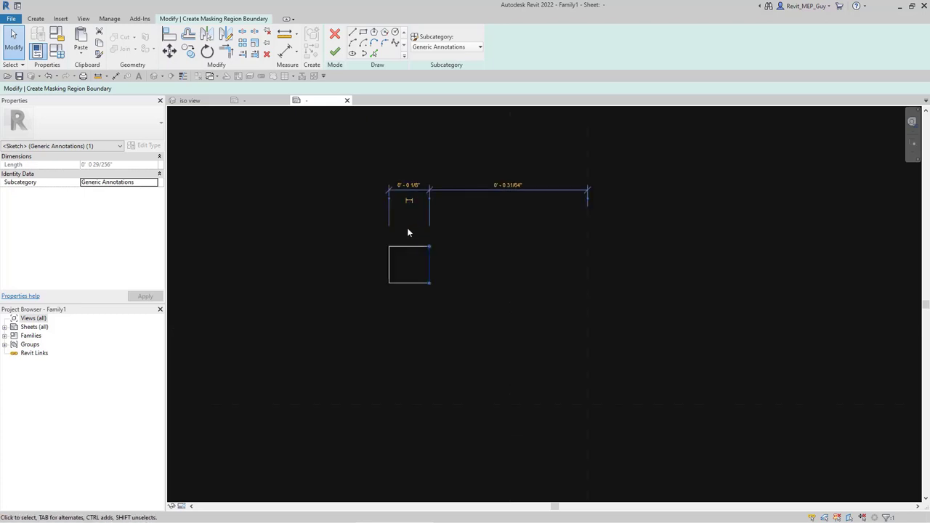
{"action": "left_click", "coordinate": [406, 283]}
{"action": "left_click", "coordinate": [458, 265]}
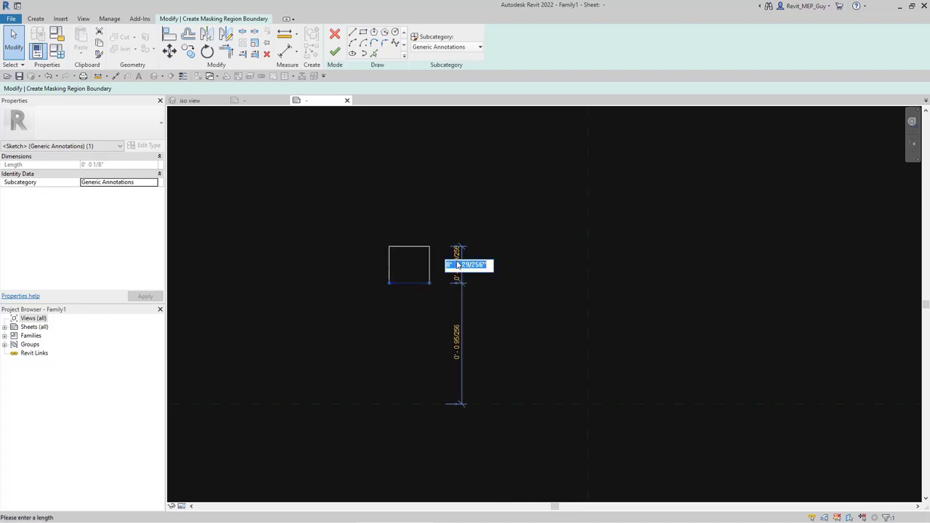
{"action": "type", "text": "1/16"}
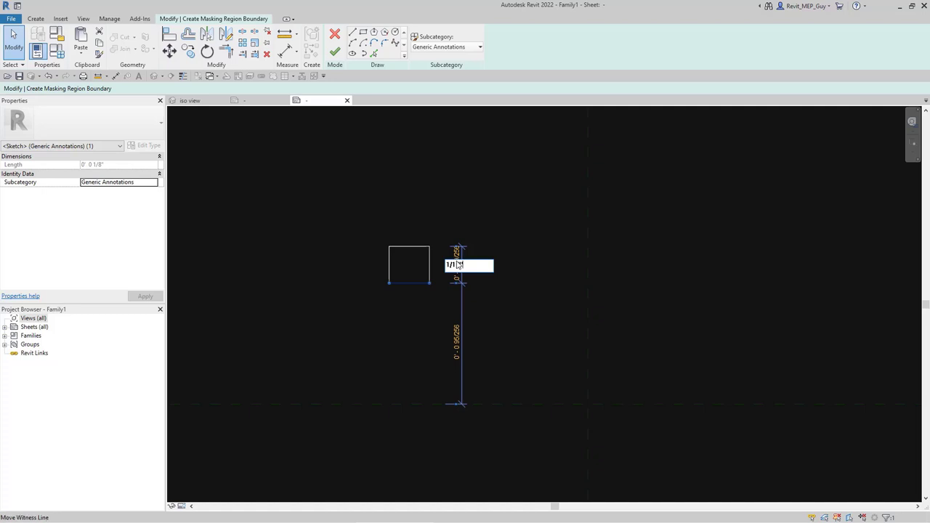
{"action": "key", "text": "Return"}
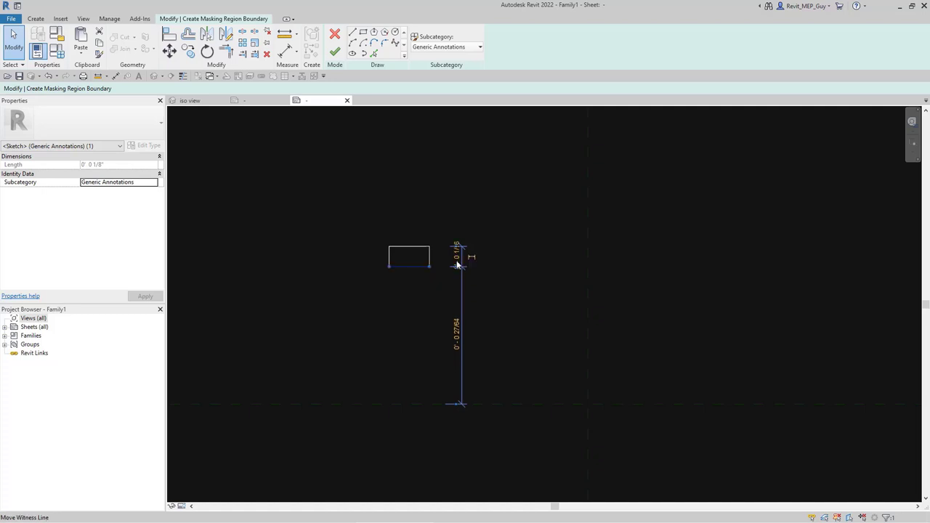
Step: Move the whole masking rectangle so it is centred on the intersection of the two reference planes
{"action": "left_click", "coordinate": [336, 207]}
{"action": "left_click_drag", "start_coordinate": [338, 207], "coordinate": [500, 309]}
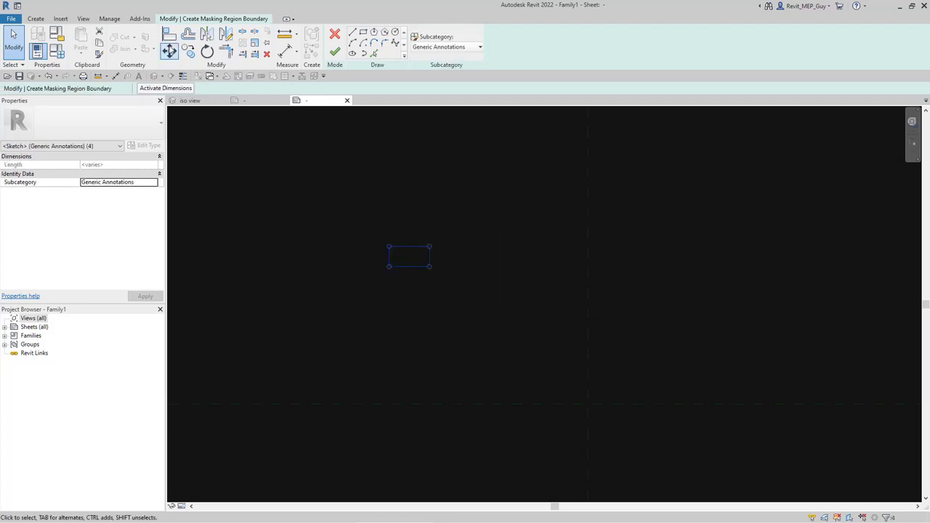
{"action": "left_click", "coordinate": [169, 51]}
{"action": "left_click", "coordinate": [410, 251]}
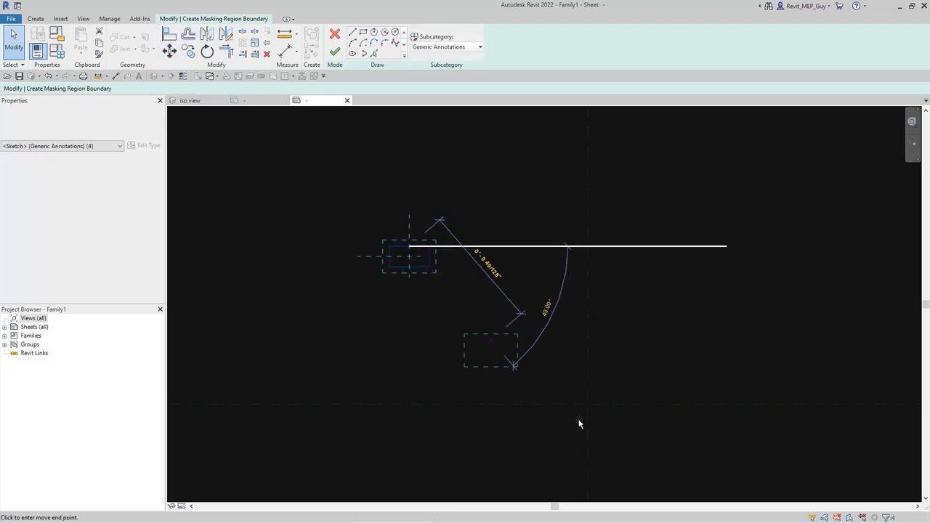
{"action": "left_click", "coordinate": [590, 405]}
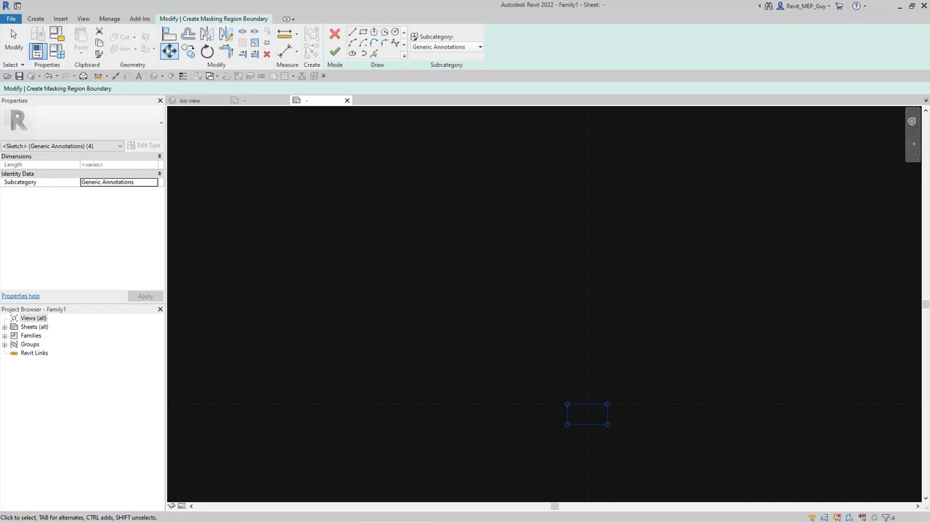
{"action": "key", "text": "m"}
{"action": "key", "text": "v"}
{"action": "left_click", "coordinate": [607, 422]}
{"action": "left_click", "coordinate": [608, 413]}
Step: Set the subcategory of all four boundary lines to <Invisible lines> and finish the masking region
{"action": "scroll", "coordinate": [632, 428], "scroll_direction": "up", "scroll_amount": 4}
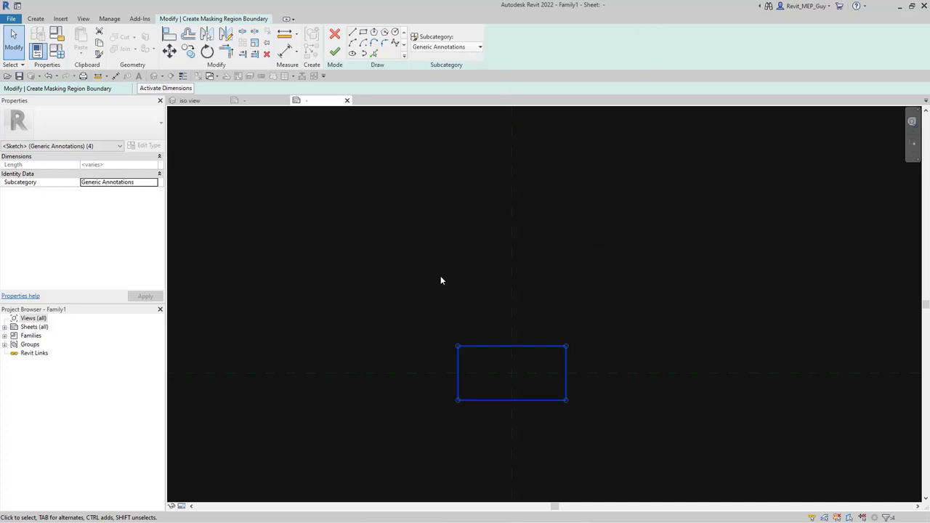
{"action": "left_click", "coordinate": [469, 48]}
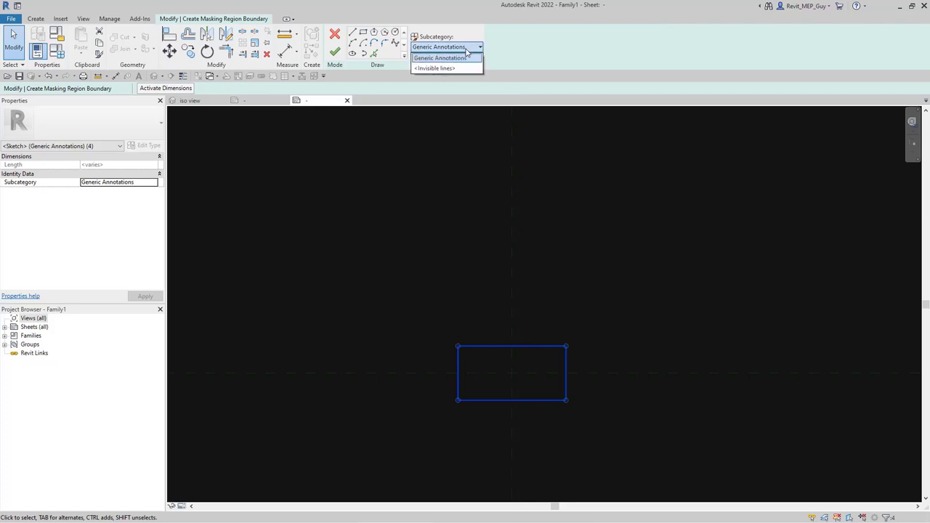
{"action": "left_click", "coordinate": [455, 67]}
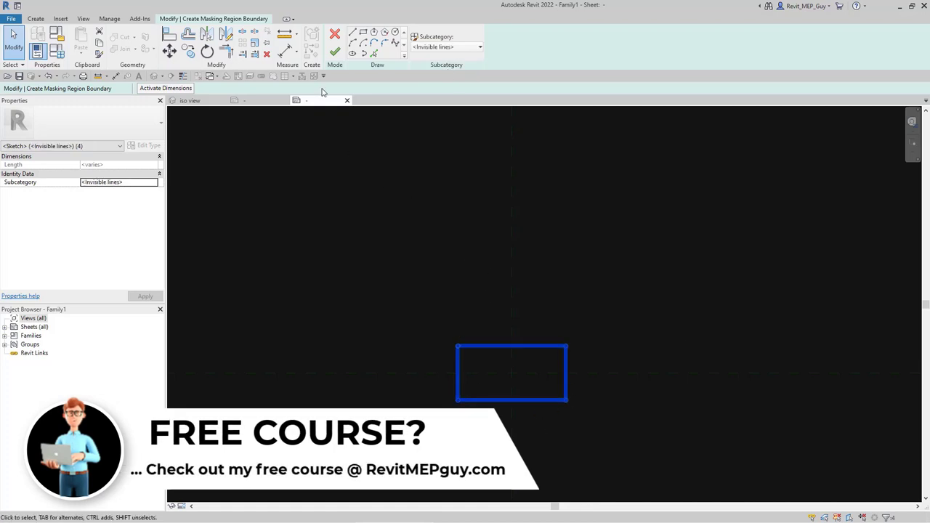
{"action": "left_click", "coordinate": [334, 52]}
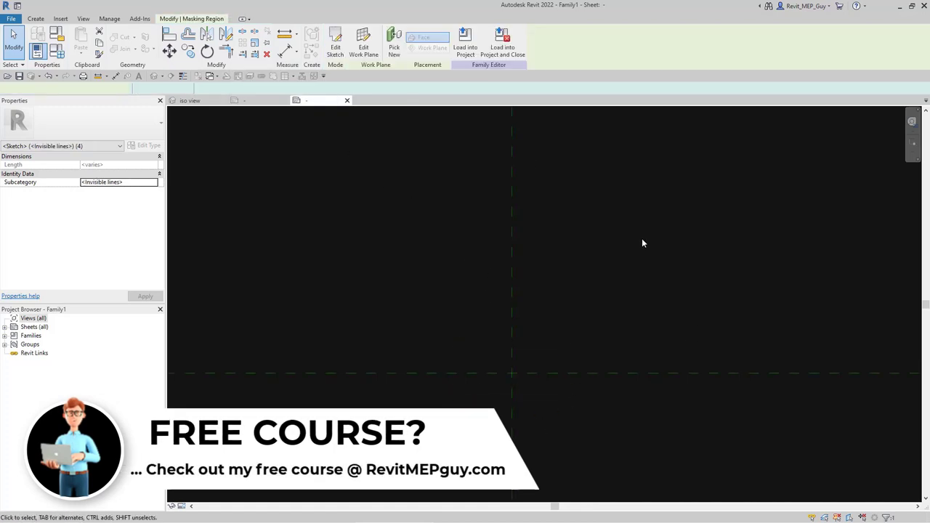
{"action": "left_click", "coordinate": [642, 238]}
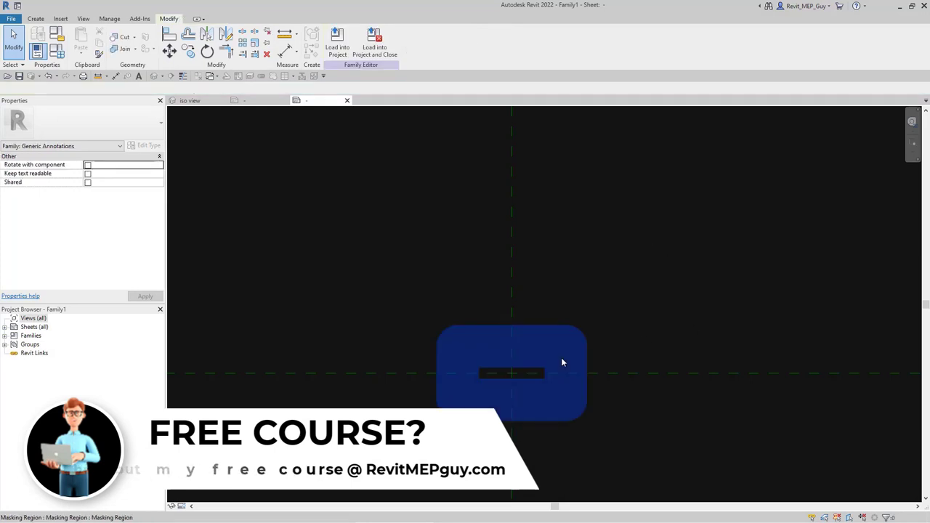
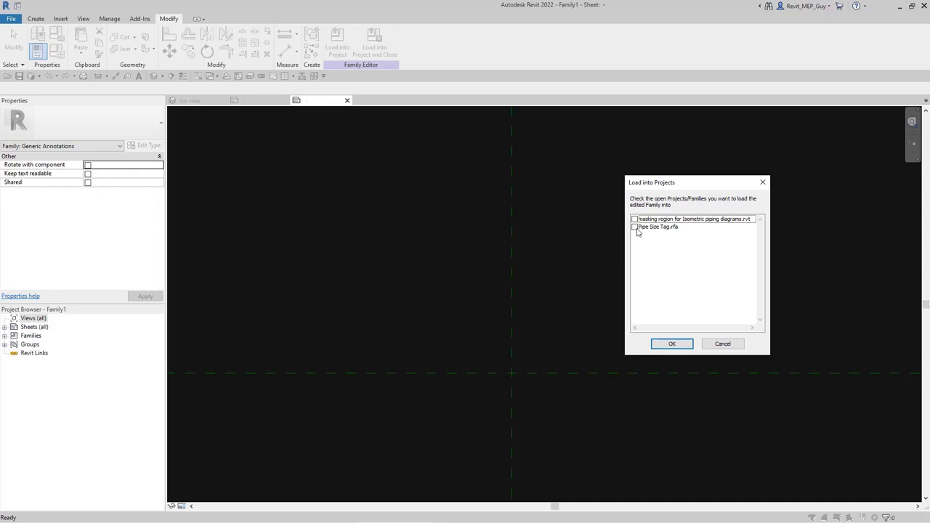
Step: Load the masking annotation family into Pipe Size Tag.rfa and place it up and left of the reference plane intersection
{"action": "left_click", "coordinate": [635, 228]}
{"action": "left_click", "coordinate": [672, 345]}
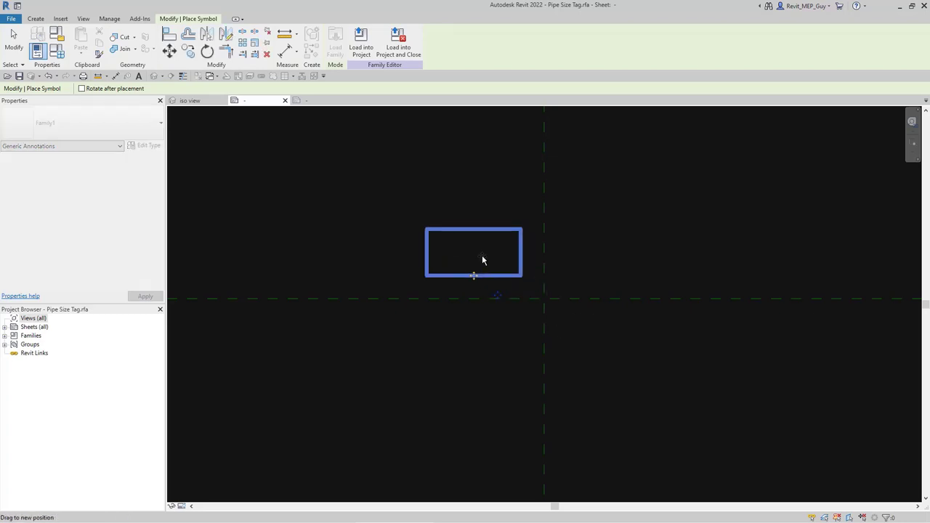
{"action": "key", "text": "Escape"}
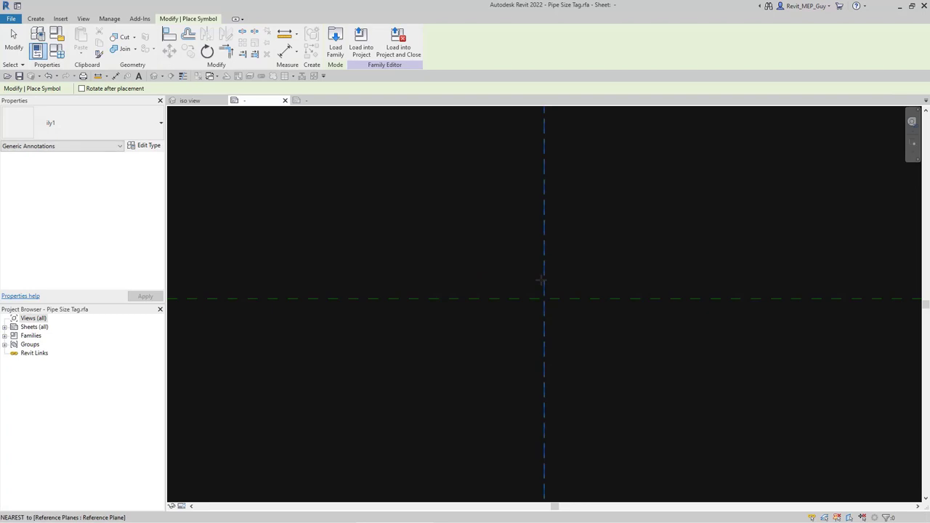
{"action": "key", "text": "Escape"}
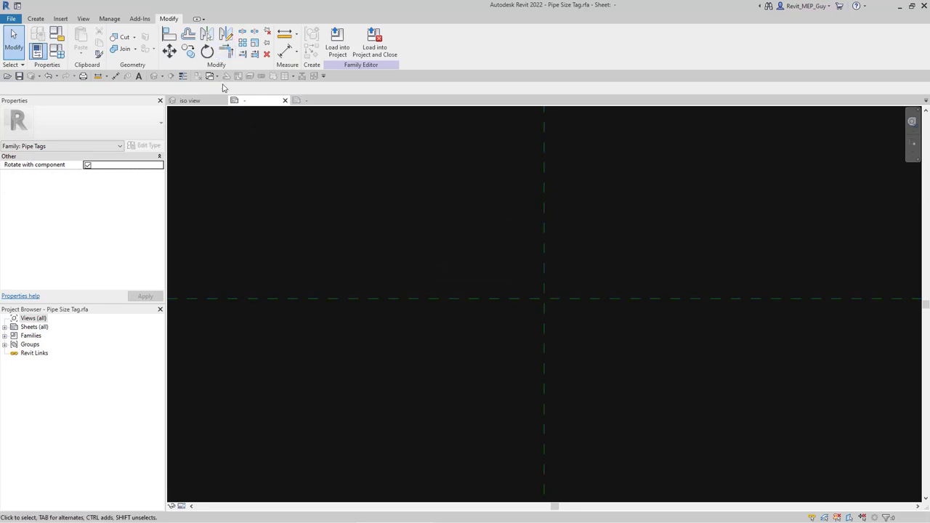
Step: Align the placed masking symbol's vertical centre with the vertical reference plane
{"action": "left_click", "coordinate": [171, 40]}
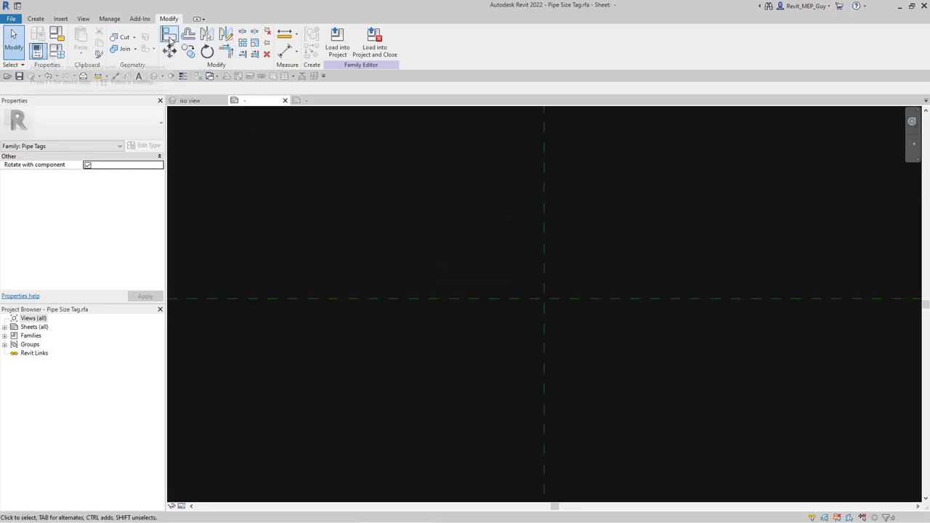
{"action": "left_click", "coordinate": [544, 229]}
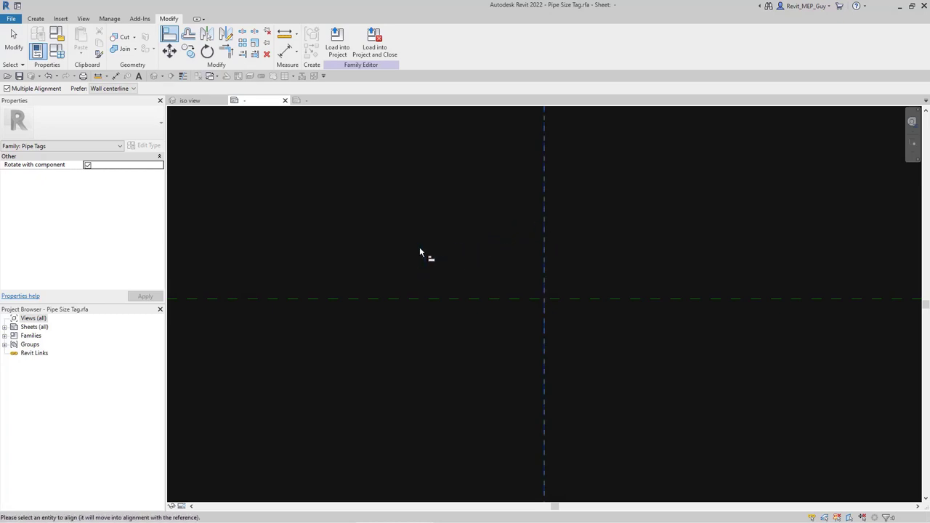
{"action": "left_click", "coordinate": [468, 252]}
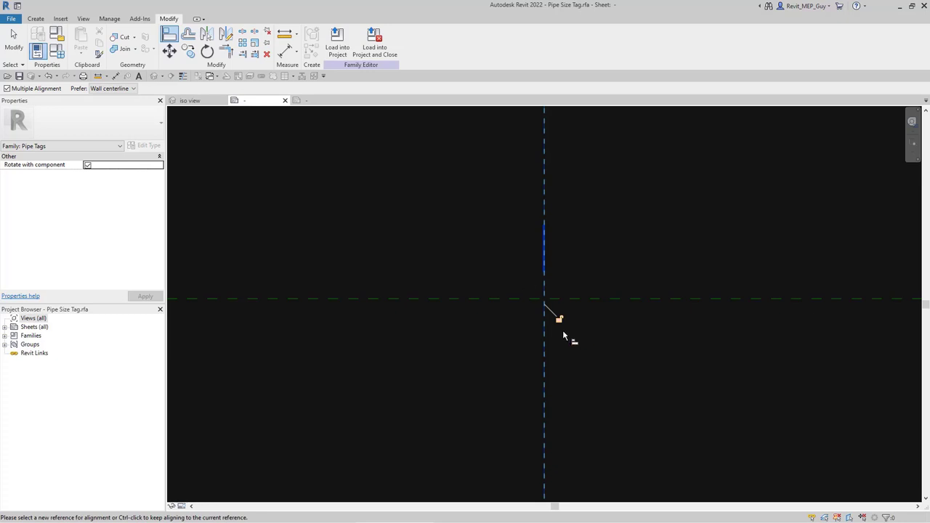
Step: Align the masking symbol's horizontal centre with the horizontal reference plane and lock both centre alignments
{"action": "key", "text": "Escape"}
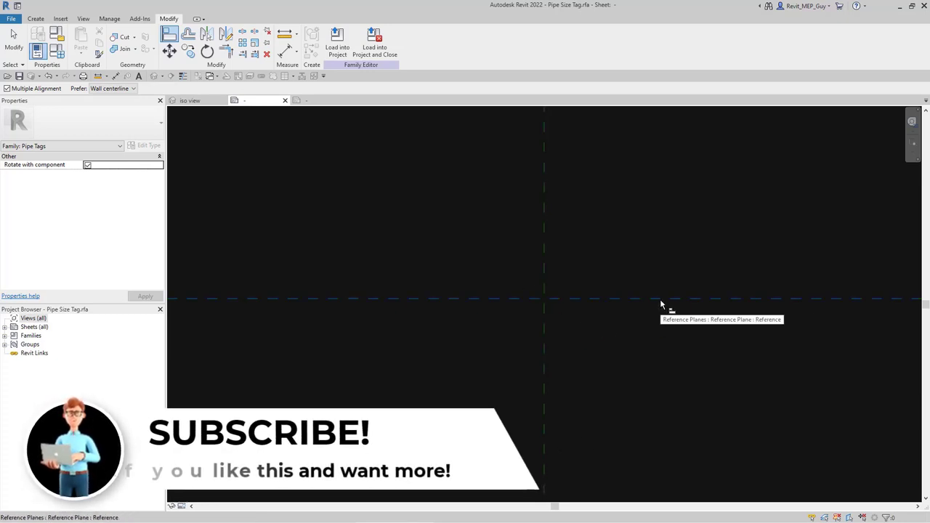
{"action": "left_click", "coordinate": [660, 298]}
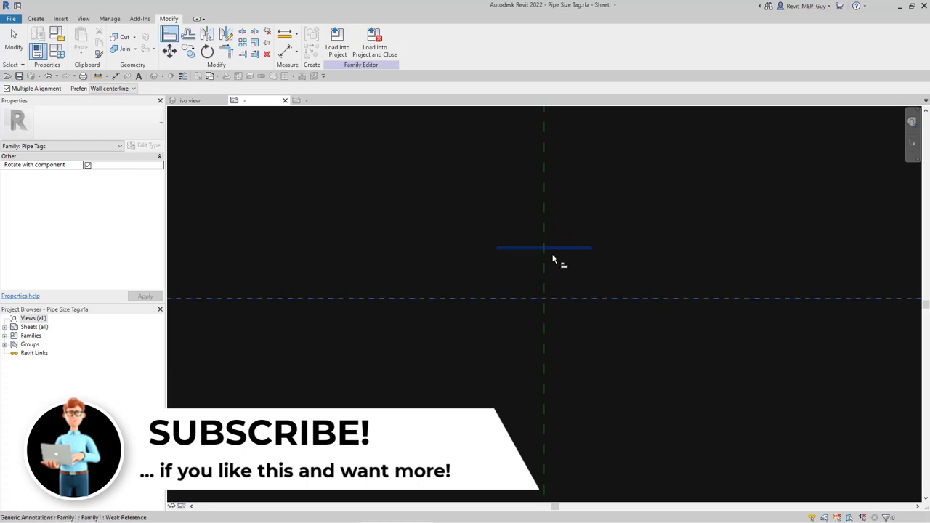
{"action": "left_click", "coordinate": [556, 252]}
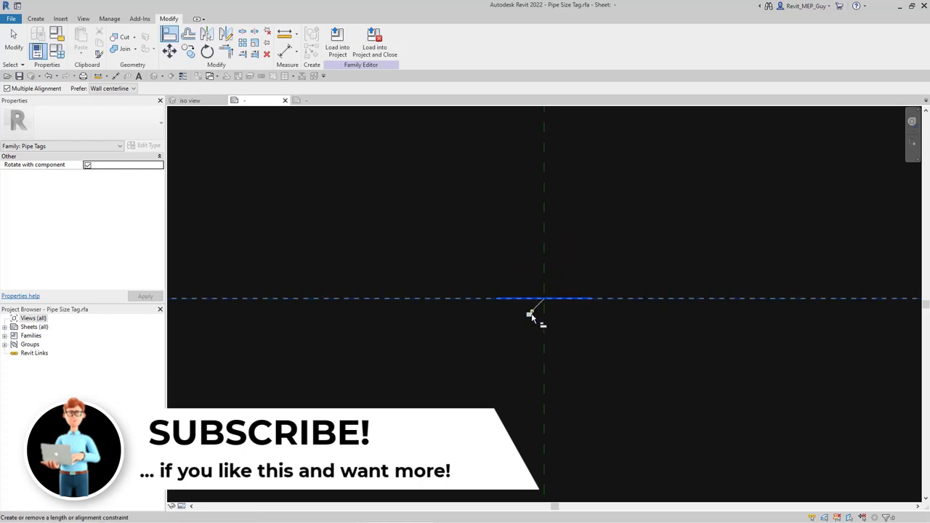
{"action": "key", "text": "Escape"}
{"action": "key", "text": "Escape"}
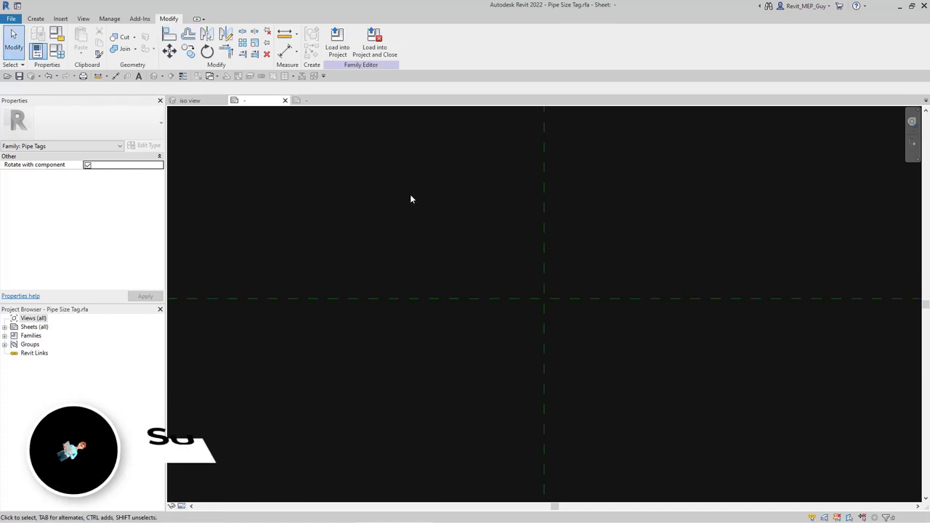
{"action": "mouse_move", "coordinate": [410, 197]}
{"action": "left_mouse_down"}
{"action": "mouse_move", "coordinate": [598, 353]}
{"action": "mouse_move", "coordinate": [706, 423]}
{"action": "left_mouse_up"}
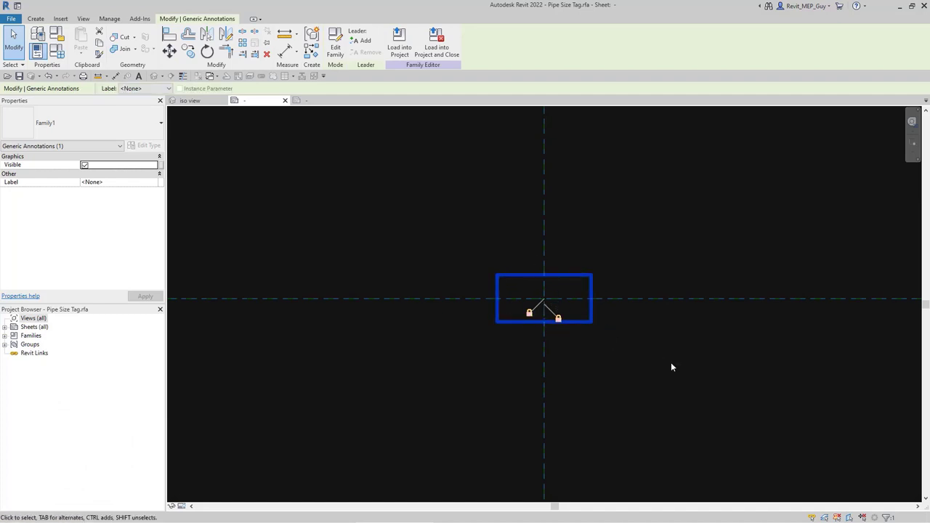
{"action": "key", "text": "Delete"}
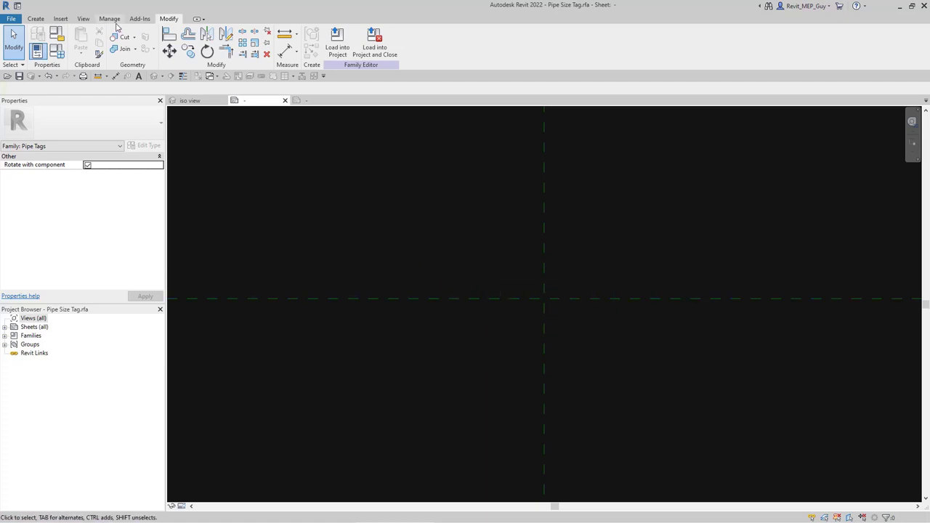
Step: Draw a 1/8" line along the horizontal reference plane, spanning the full width of the masking symbol
{"action": "left_click", "coordinate": [35, 19]}
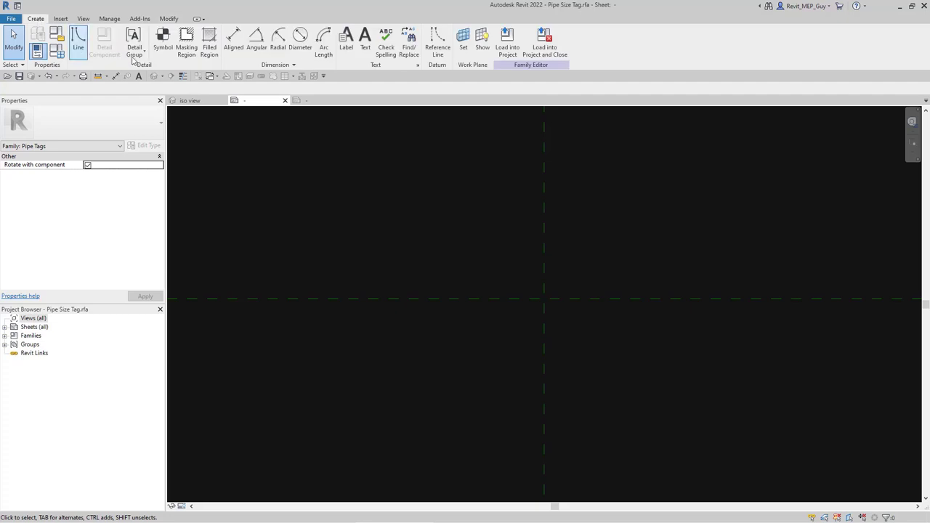
{"action": "left_click", "coordinate": [80, 40]}
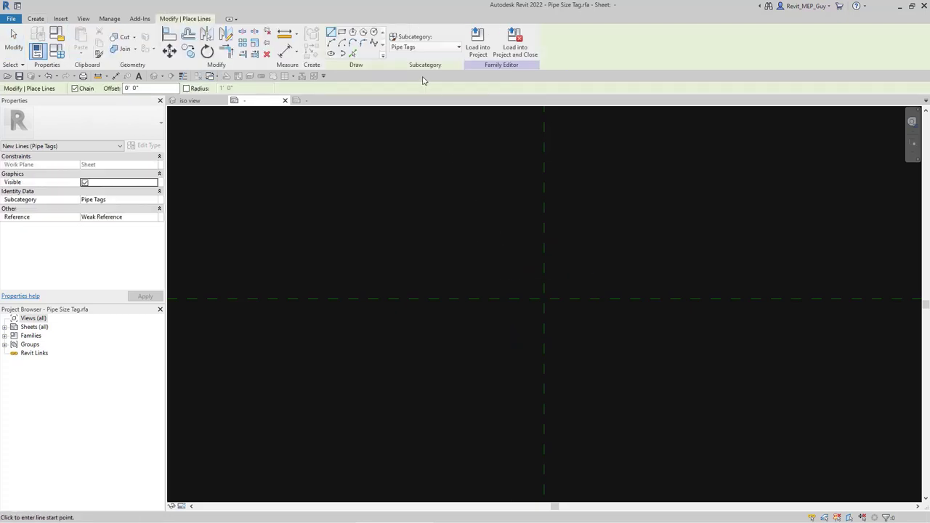
{"action": "left_click", "coordinate": [497, 298]}
{"action": "left_click", "coordinate": [591, 298]}
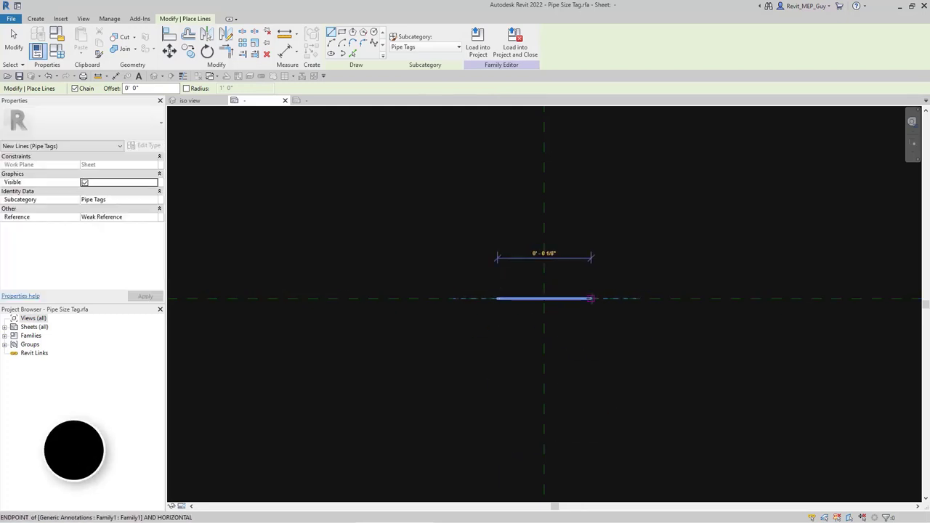
{"action": "key", "text": "Escape"}
{"action": "key", "text": "Escape"}
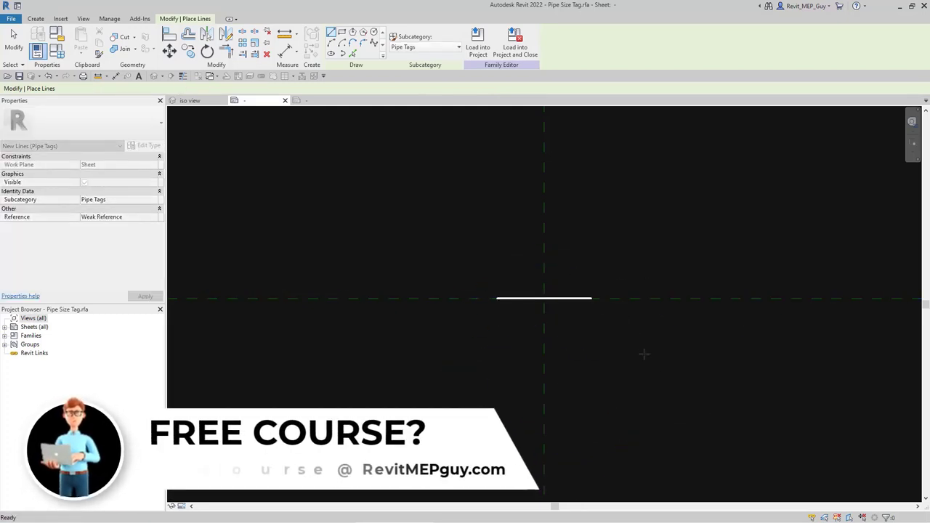
{"action": "key", "text": "Escape"}
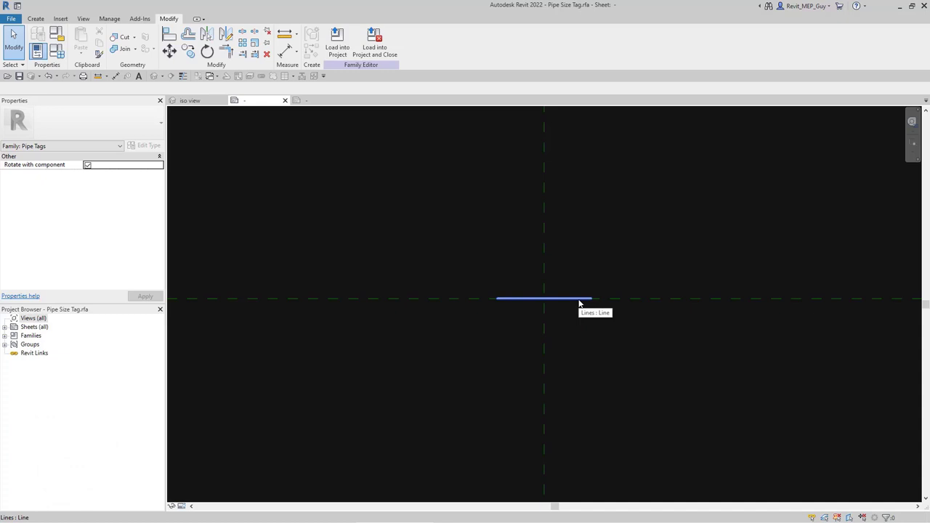
{"action": "left_click", "coordinate": [580, 304]}
{"action": "left_click", "coordinate": [356, 186]}
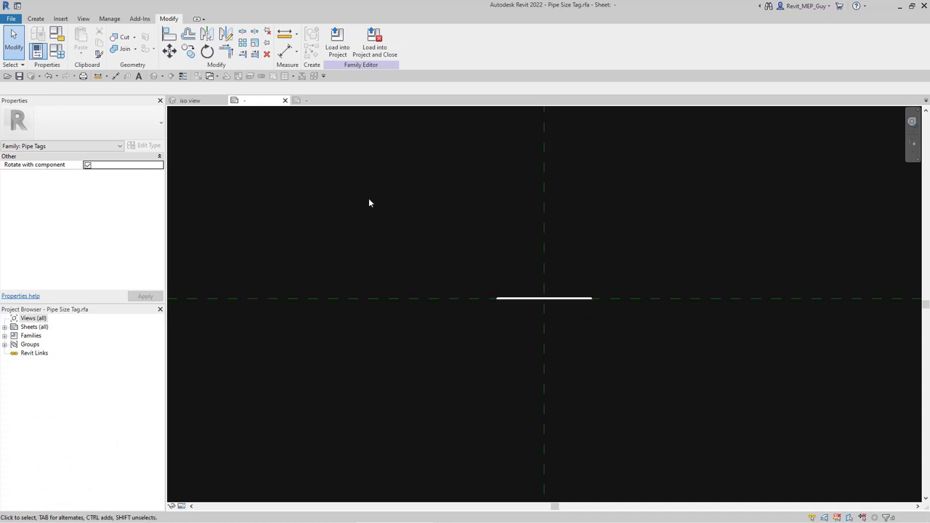
Step: Create a new object style subcategory named Pipe Line under Pipe Tags
{"action": "left_click", "coordinate": [537, 304]}
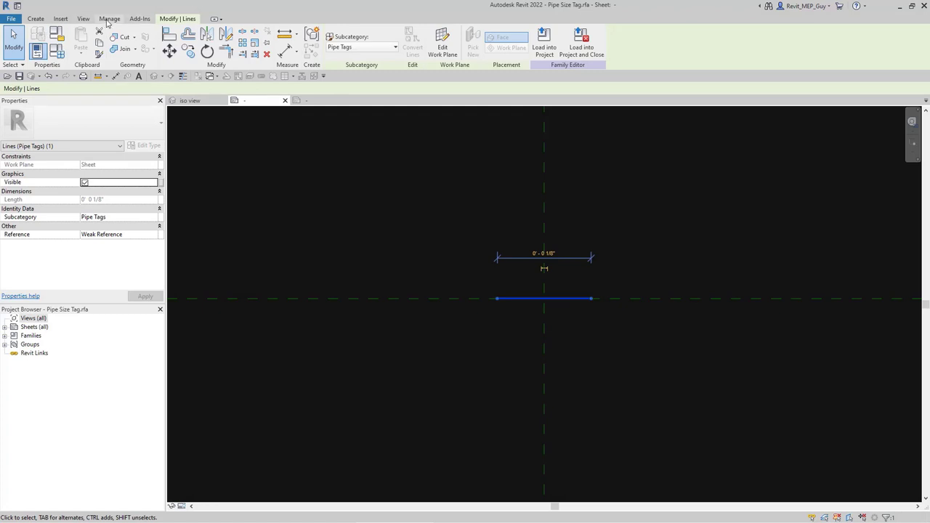
{"action": "left_click", "coordinate": [109, 19]}
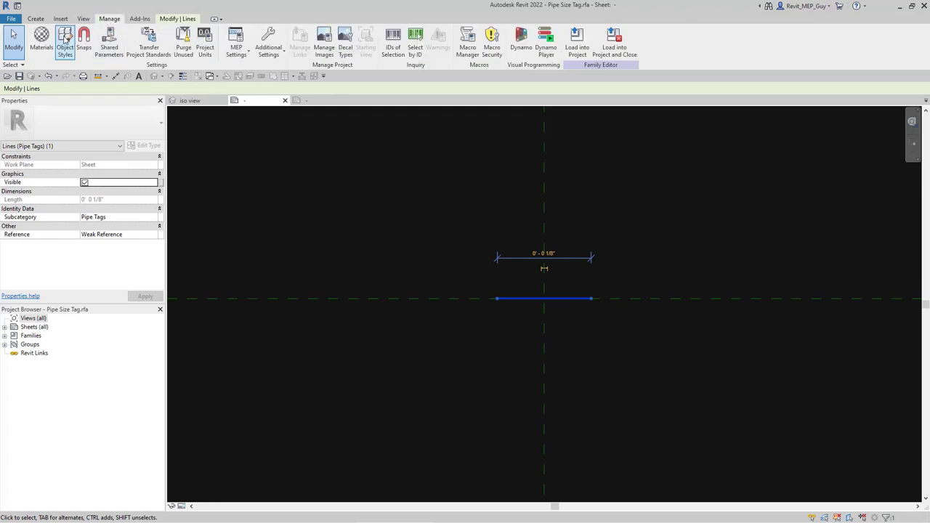
{"action": "left_click", "coordinate": [65, 42]}
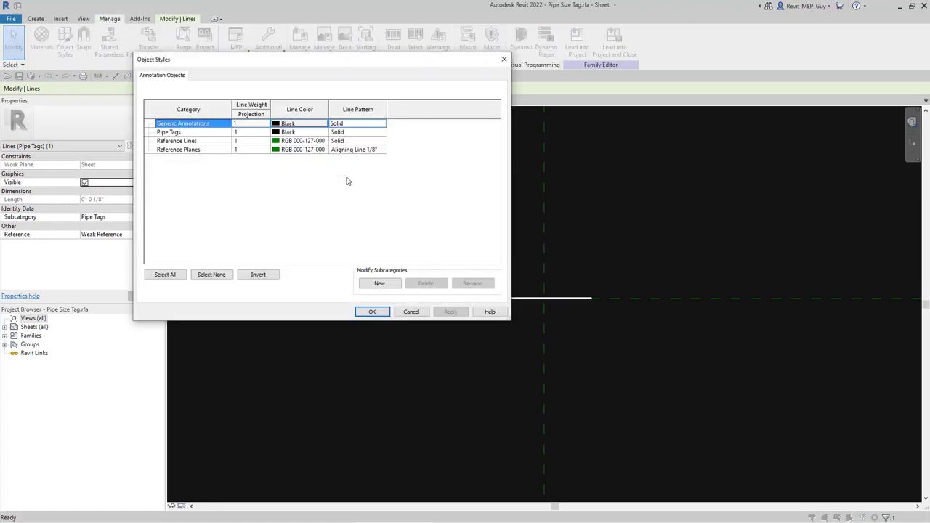
{"action": "left_click", "coordinate": [183, 135]}
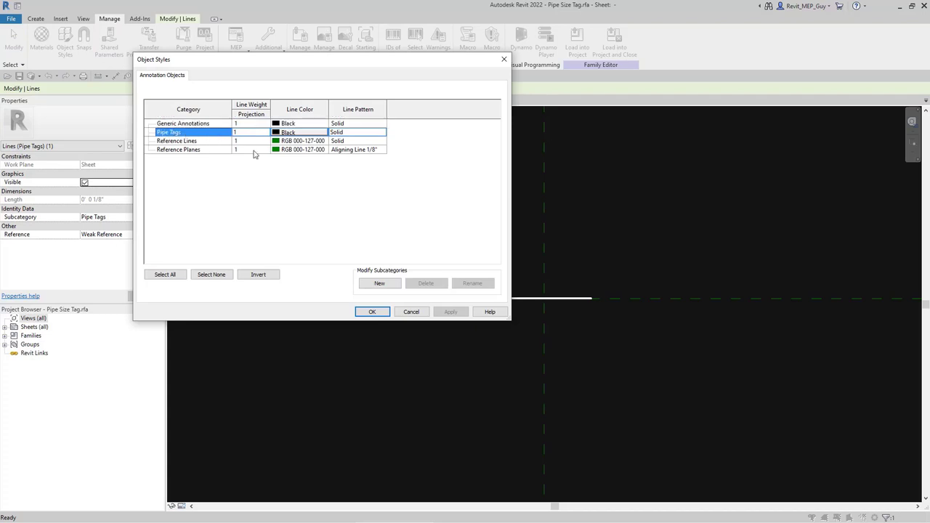
{"action": "left_click", "coordinate": [380, 283]}
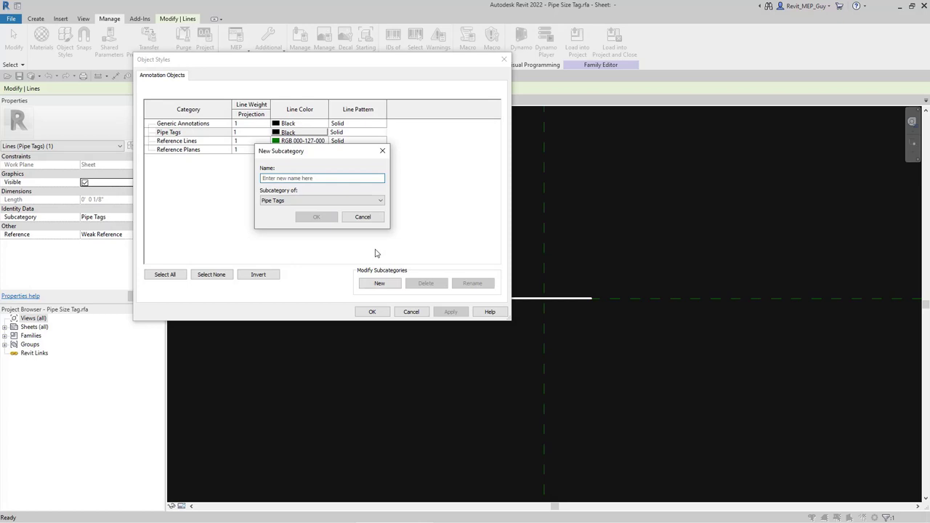
{"action": "type", "text": "Pipe Line"}
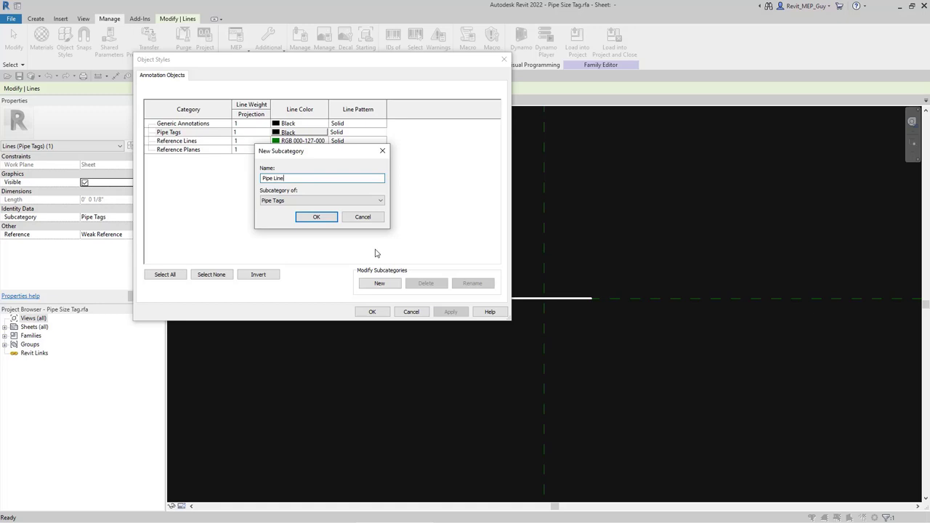
{"action": "left_click", "coordinate": [316, 217]}
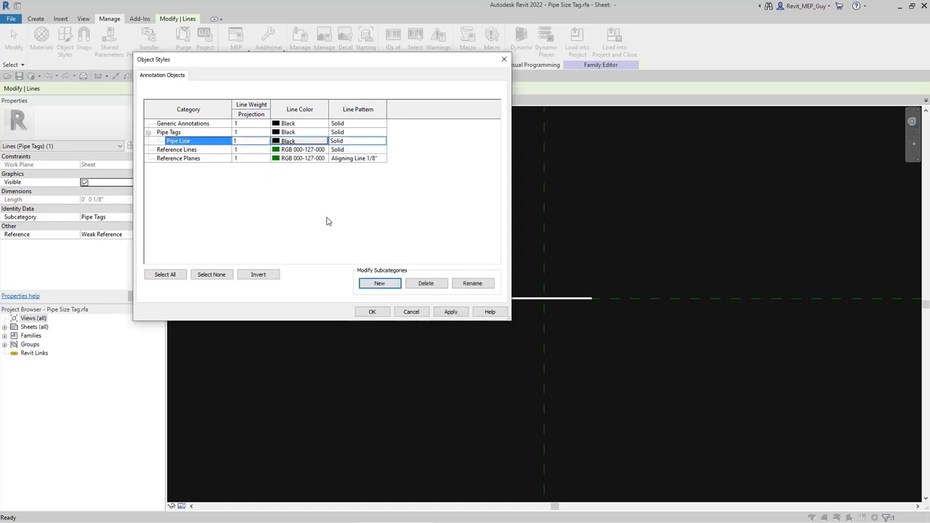
Step: Set the projection line weight of the Pipe Line subcategory to 5 and accept the object styles
{"action": "left_click", "coordinate": [252, 141]}
{"action": "type", "text": "5"}
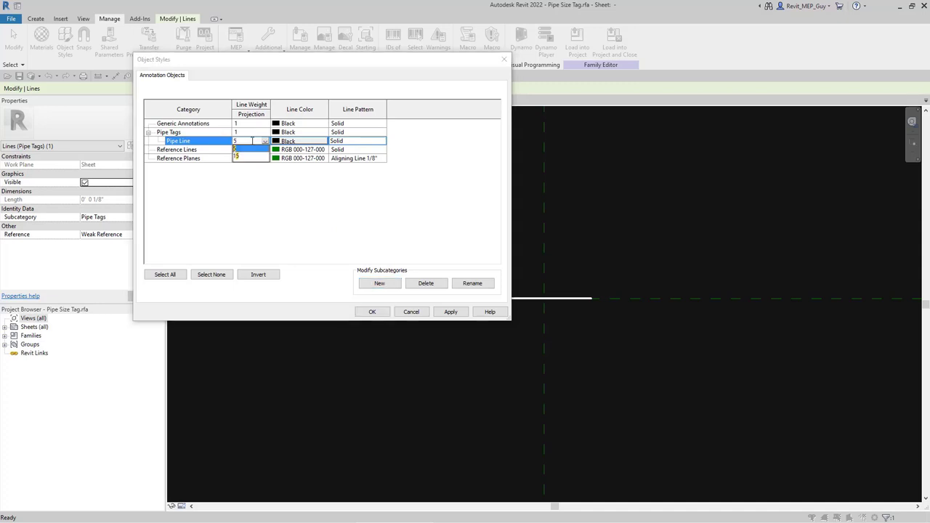
{"action": "key", "text": "Return"}
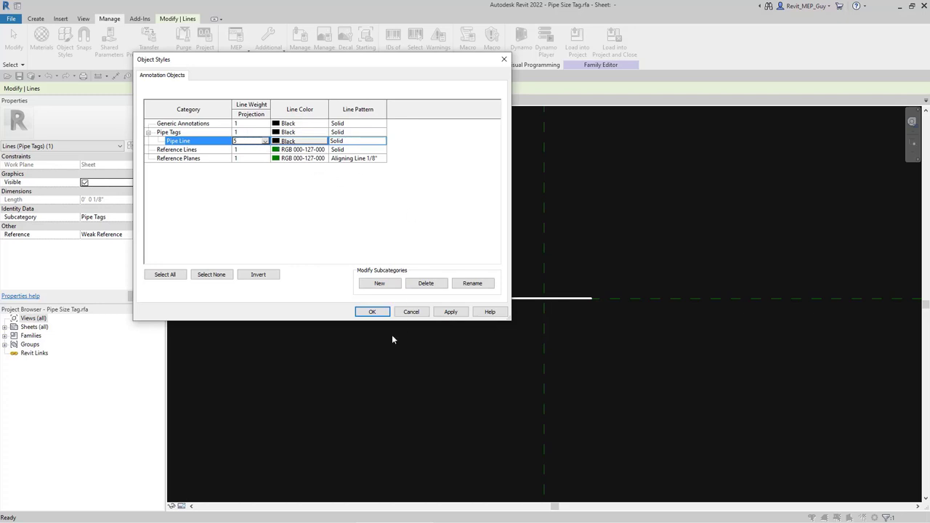
{"action": "left_click", "coordinate": [373, 312]}
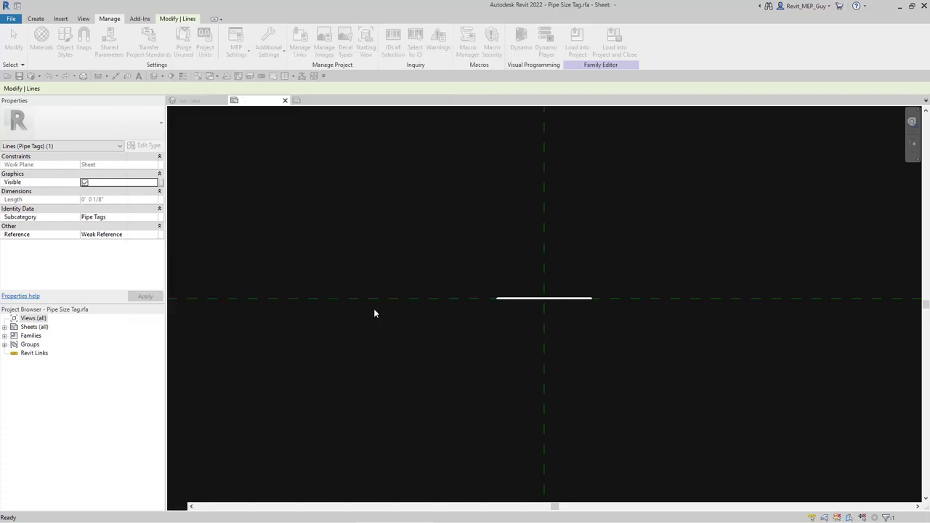
{"action": "key", "text": "Escape"}
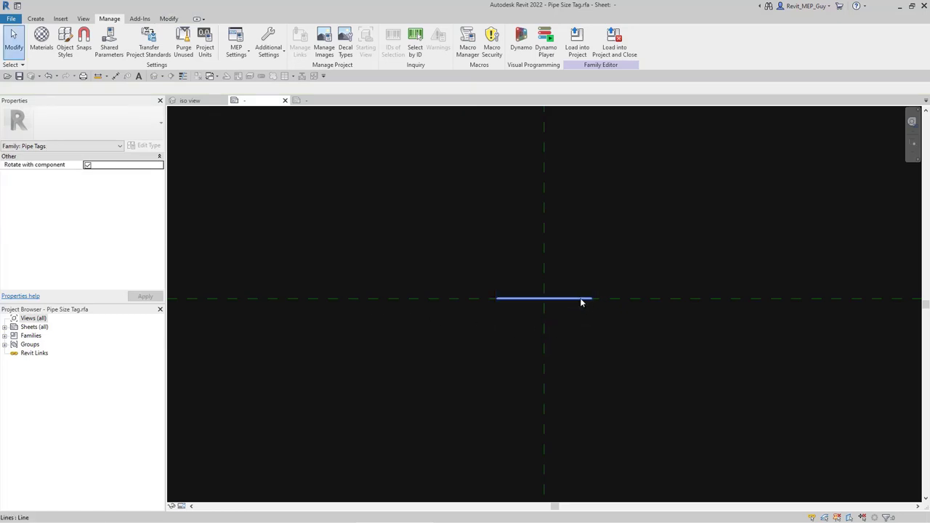
Step: Assign the line on the horizontal reference plane to the Pipe Line subcategory
{"action": "left_click", "coordinate": [579, 299]}
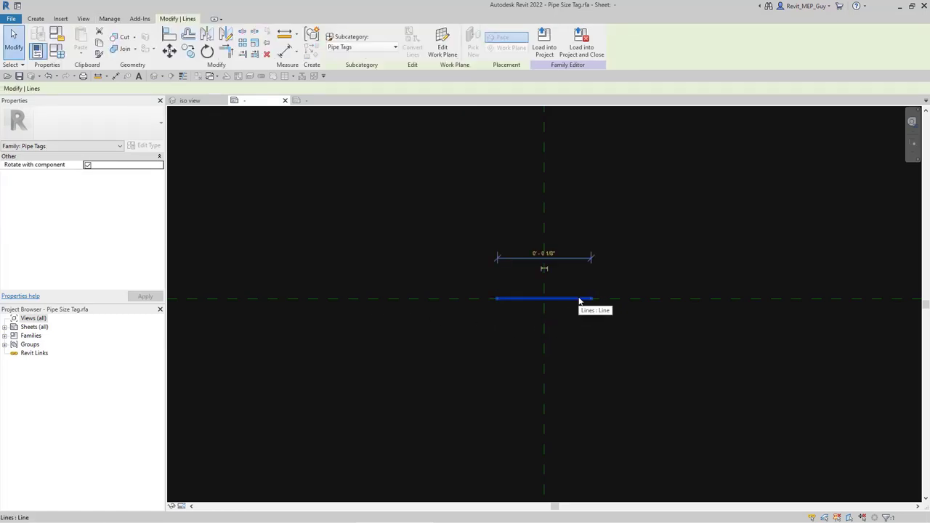
{"action": "left_click", "coordinate": [366, 51]}
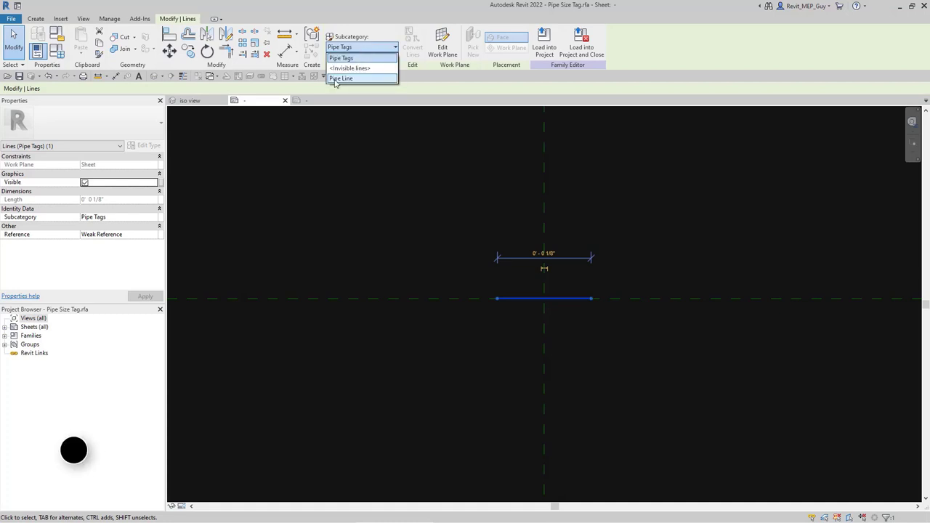
{"action": "left_click", "coordinate": [348, 79]}
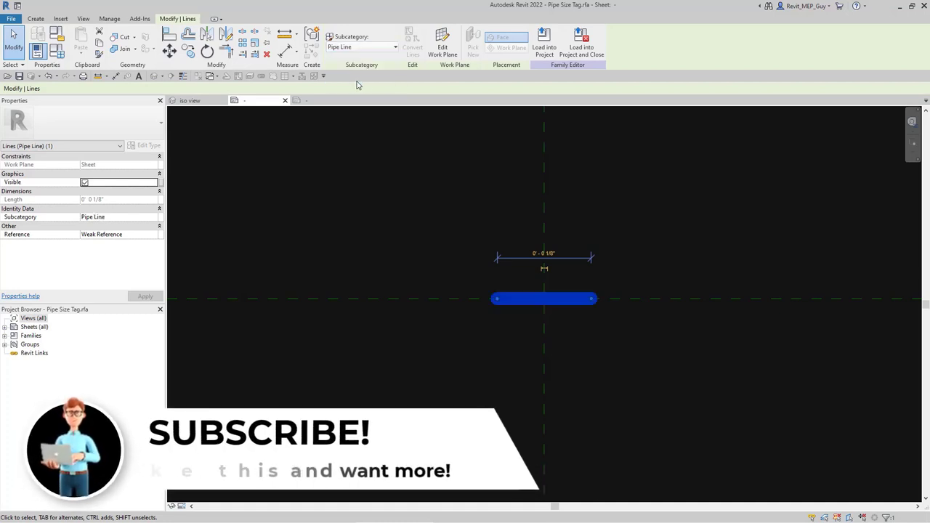
{"action": "left_click", "coordinate": [743, 217]}
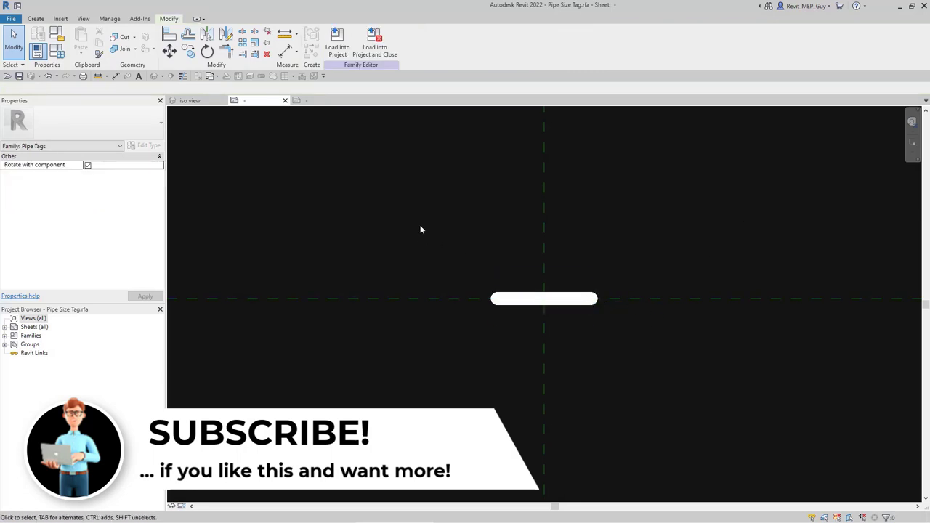
Step: Save the tag family as Pipe Tag Mask 3.rfa in the Annotations folder with maximum backups set to 1
{"action": "left_click", "coordinate": [12, 19]}
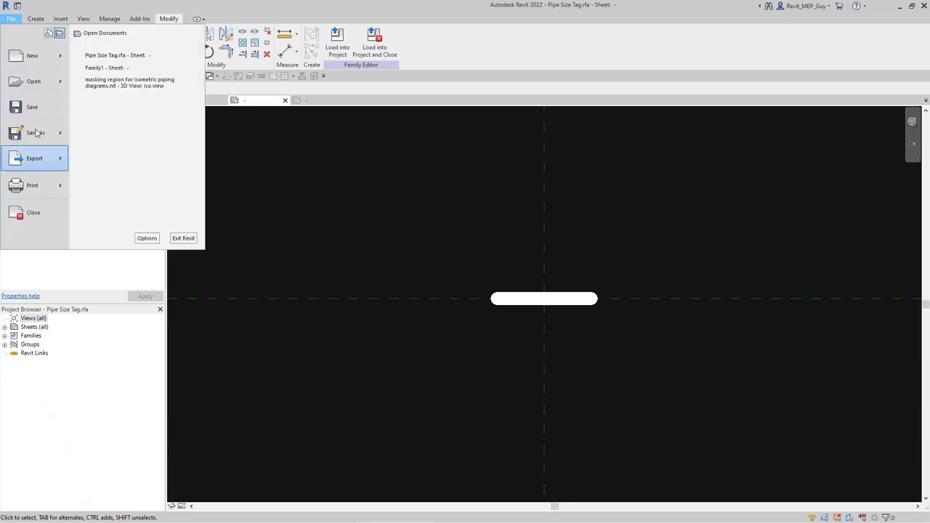
{"action": "left_click", "coordinate": [38, 131]}
{"action": "left_click", "coordinate": [124, 129]}
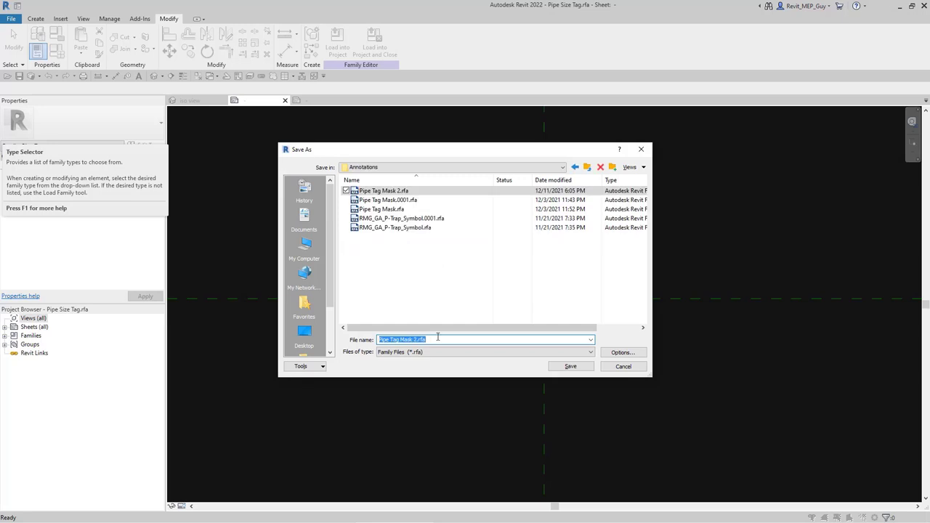
{"action": "type", "text": "Pipe Tag"}
{"action": "left_click", "coordinate": [622, 352]}
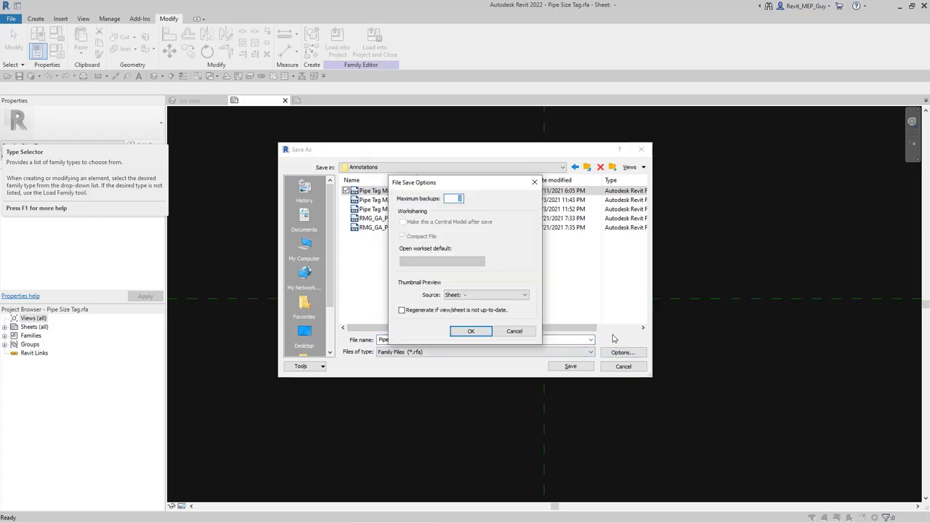
{"action": "type", "text": "1"}
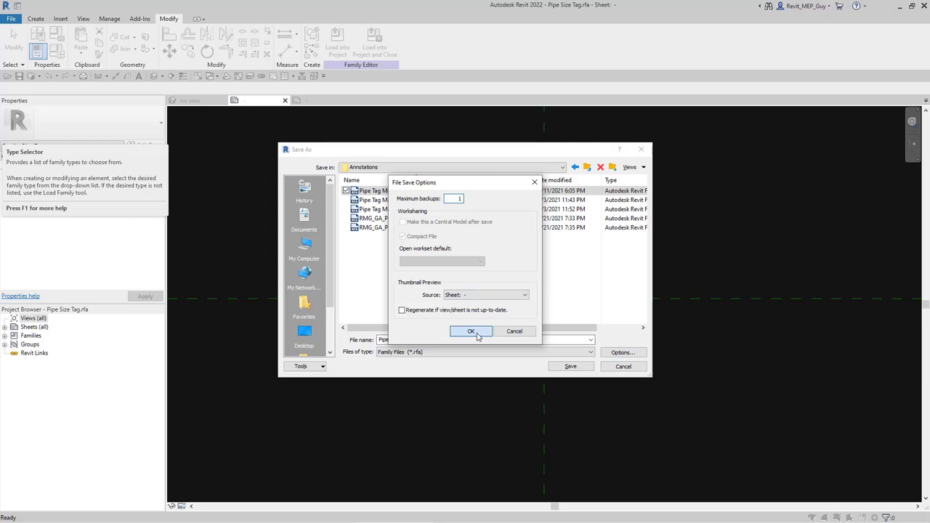
{"action": "left_click", "coordinate": [479, 332]}
{"action": "left_click", "coordinate": [572, 367]}
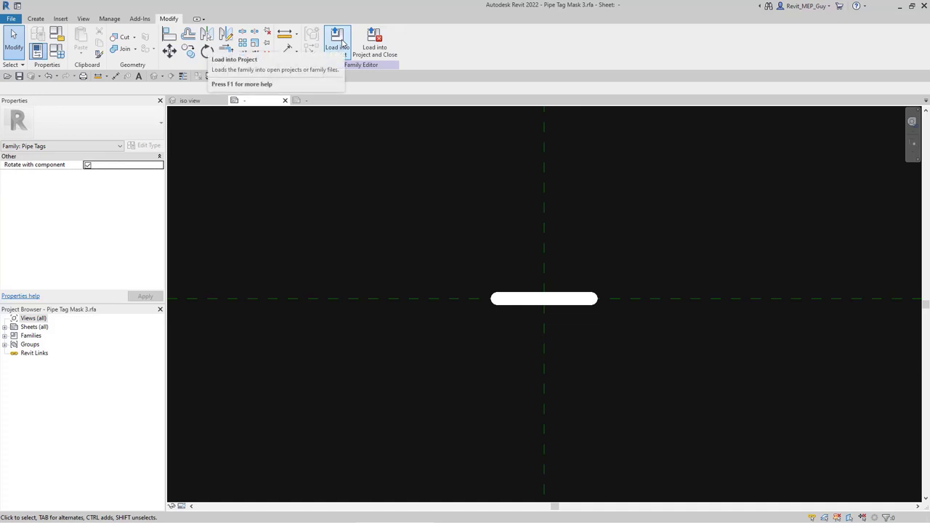
Step: Load the Pipe Tag Mask 3 family into the project masking region for Isometric piping diagrams.rvt only
{"action": "left_click", "coordinate": [338, 42]}
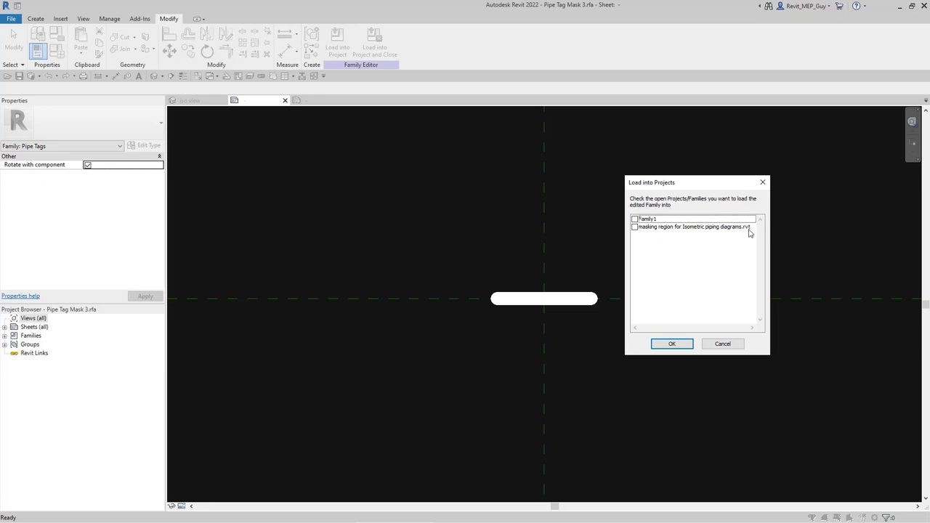
{"action": "left_click", "coordinate": [635, 227]}
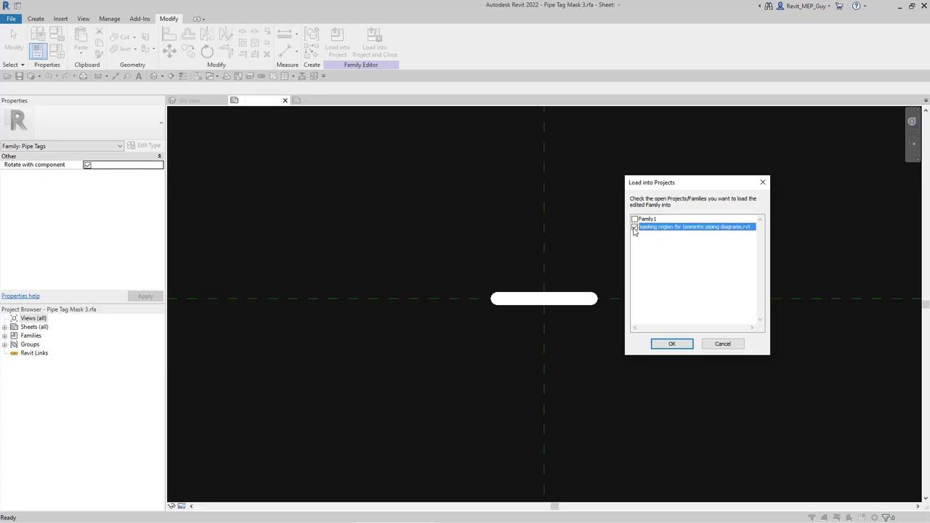
{"action": "left_click", "coordinate": [672, 343]}
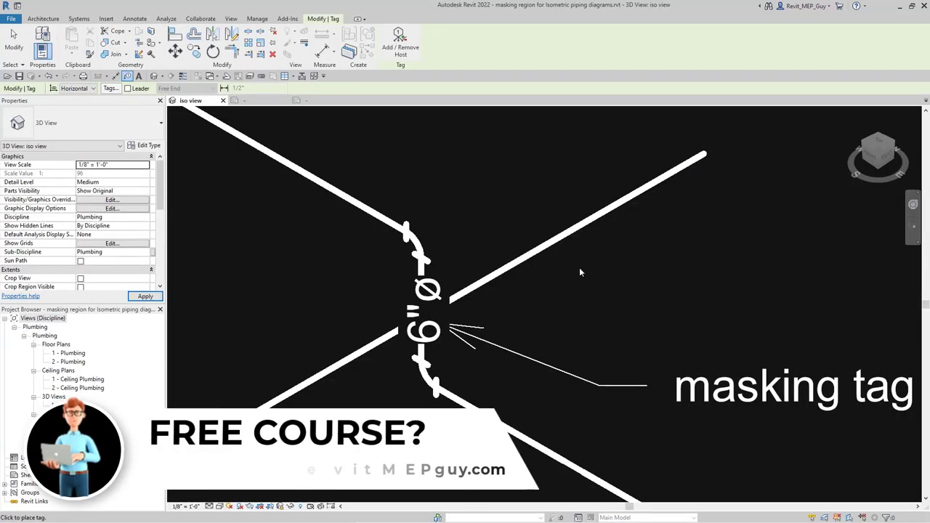
Step: Change the 6"Ø pipe size tag on the vertical pipe at the crossing to the Pipe Tag Mask 3 type
{"action": "left_click", "coordinate": [576, 231]}
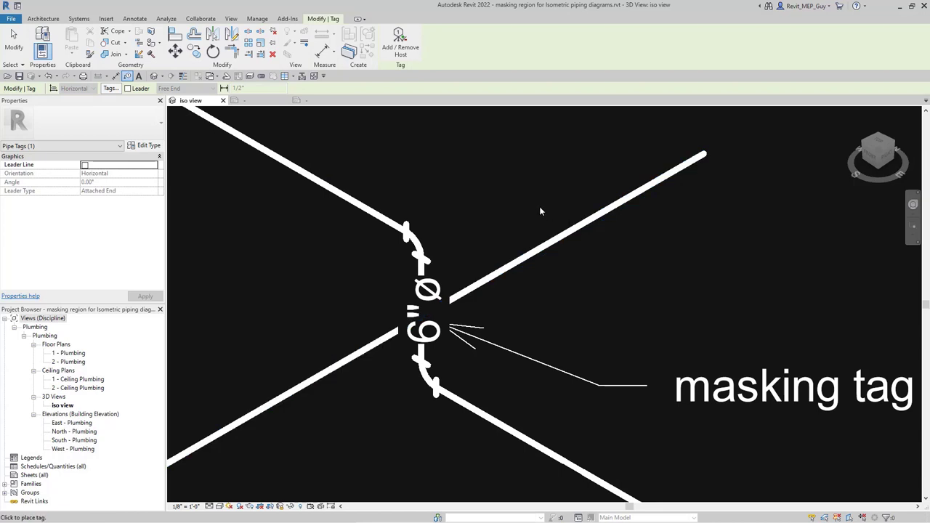
{"action": "key", "text": "Escape"}
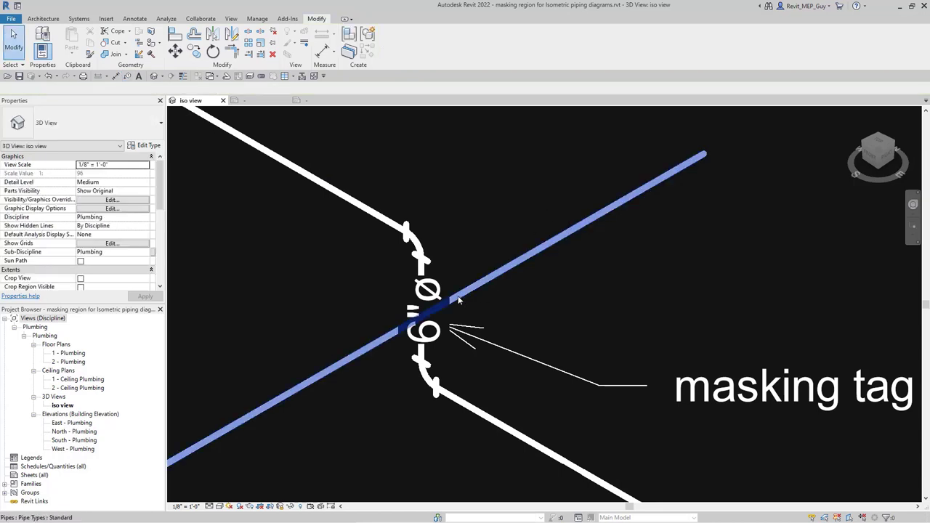
{"action": "left_click", "coordinate": [443, 291]}
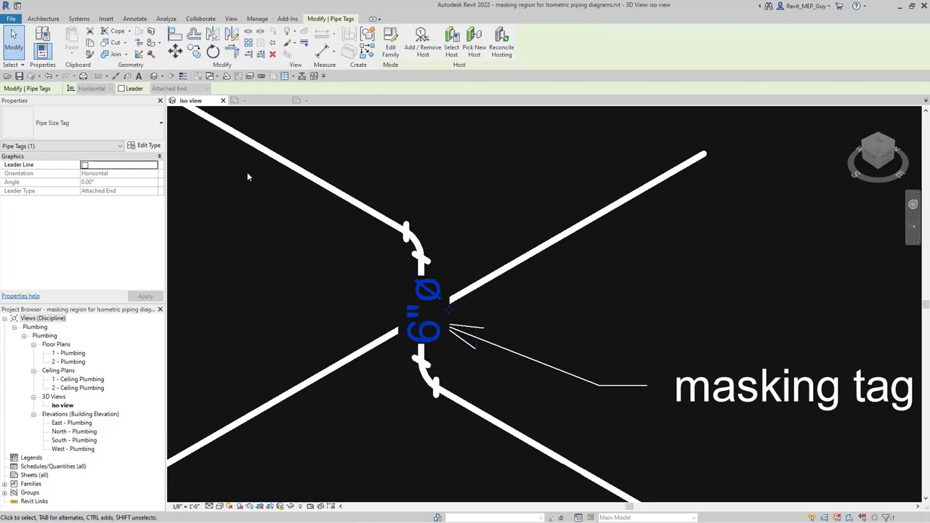
{"action": "left_click", "coordinate": [106, 128]}
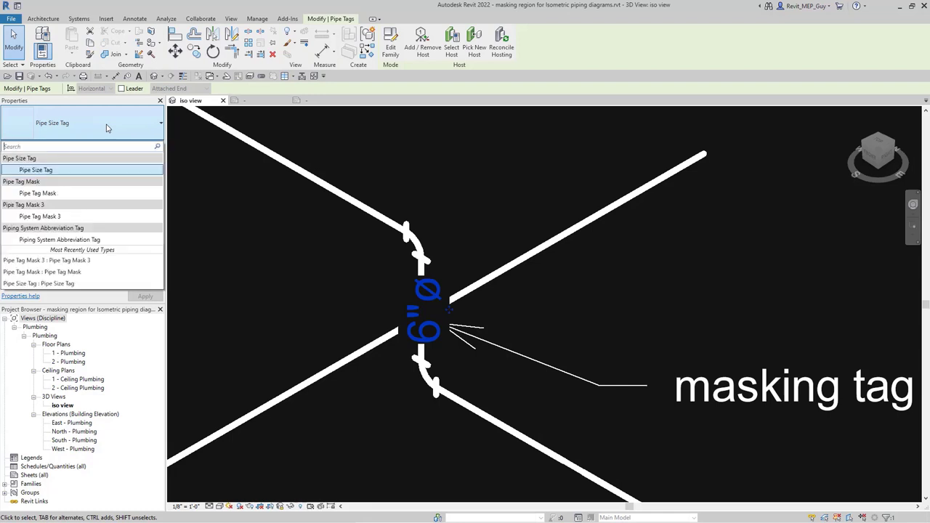
{"action": "left_click", "coordinate": [53, 217]}
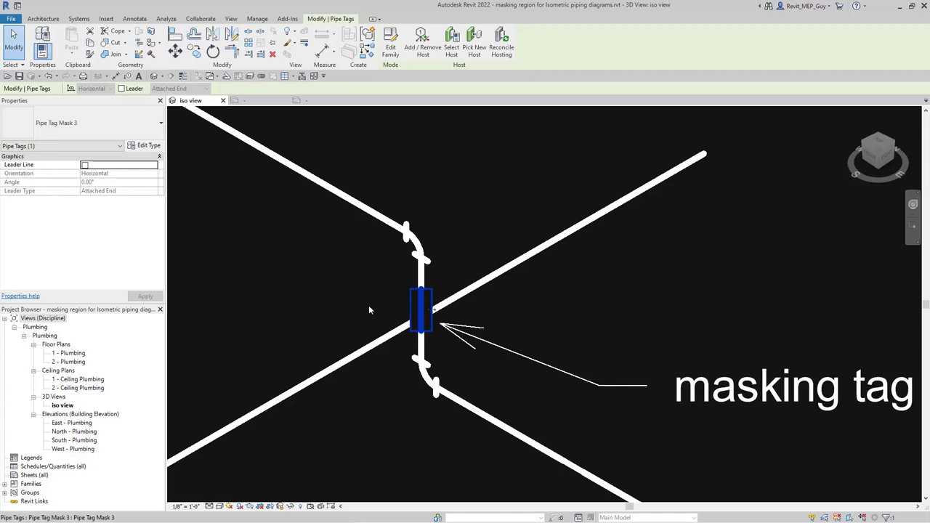
{"action": "left_click", "coordinate": [304, 292]}
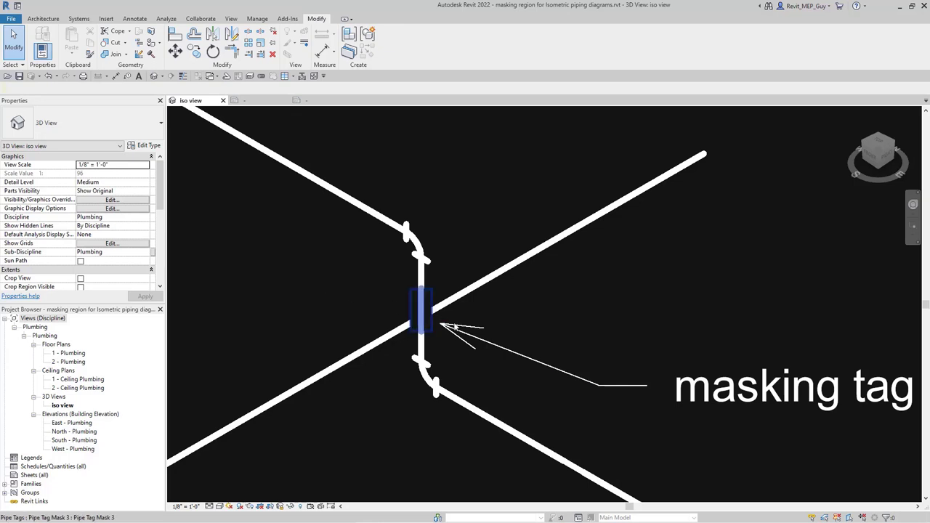
{"action": "scroll", "coordinate": [263, 265], "scroll_direction": "down", "scroll_amount": 2}
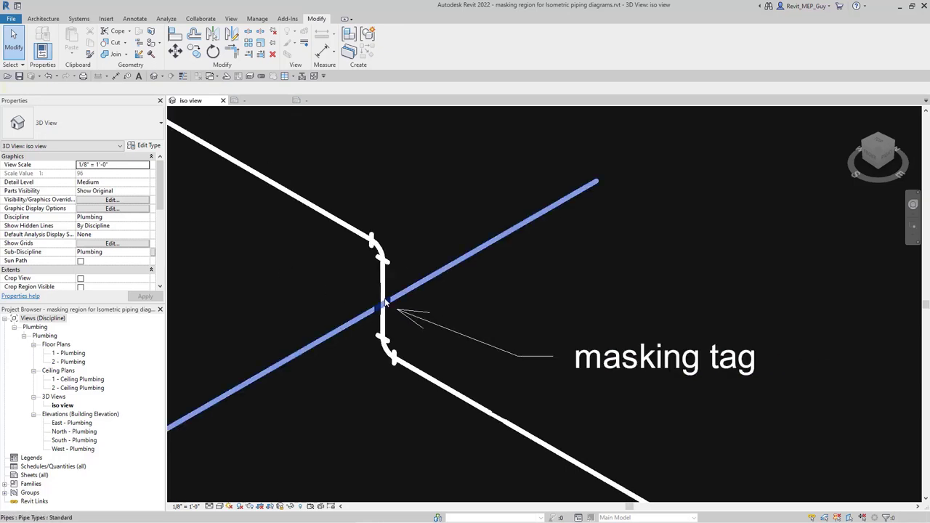
{"action": "scroll", "coordinate": [322, 291], "scroll_direction": "up", "scroll_amount": 2}
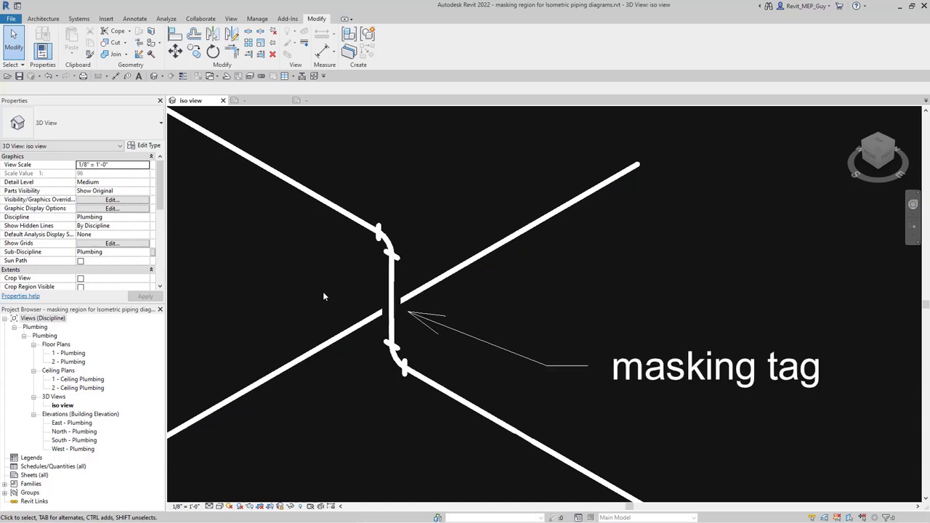
{"action": "scroll", "coordinate": [323, 291], "scroll_direction": "down", "scroll_amount": 2}
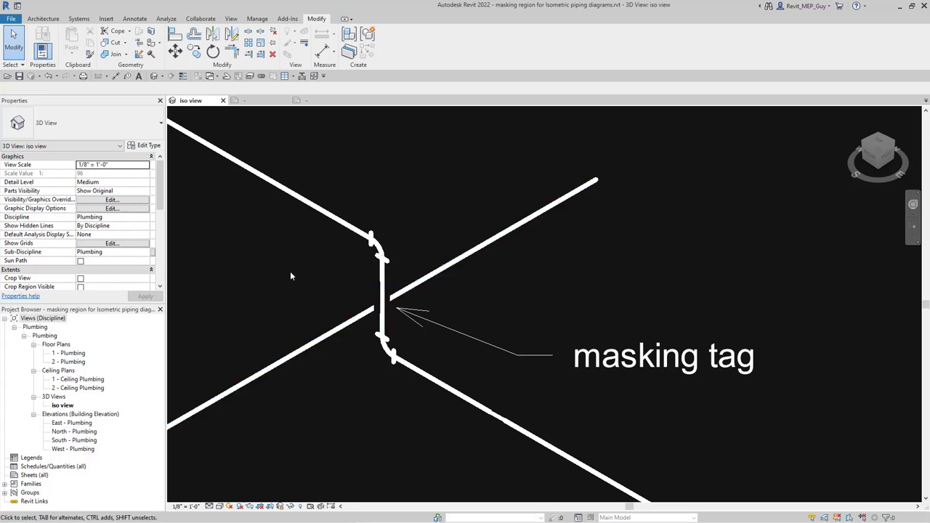
{"action": "scroll", "coordinate": [336, 290], "scroll_direction": "up", "scroll_amount": 2}
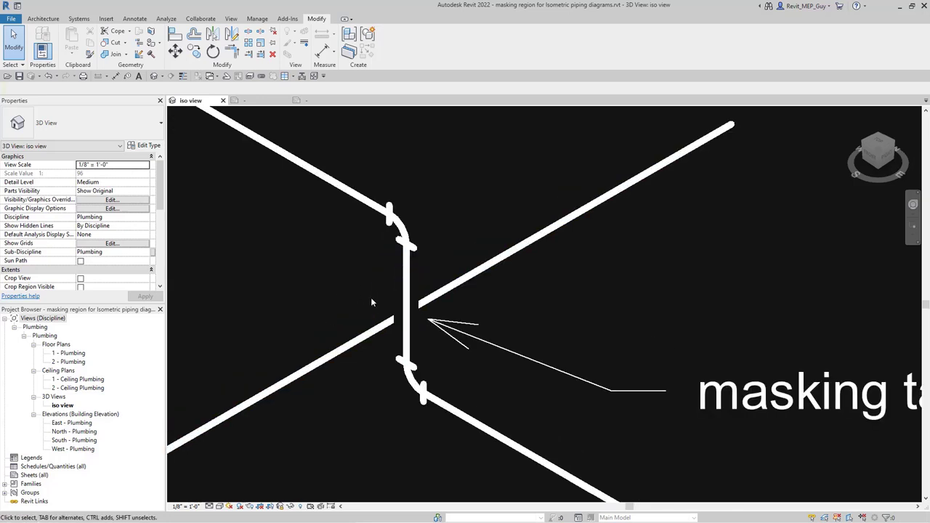
{"action": "scroll", "coordinate": [348, 304], "scroll_direction": "down", "scroll_amount": 2}
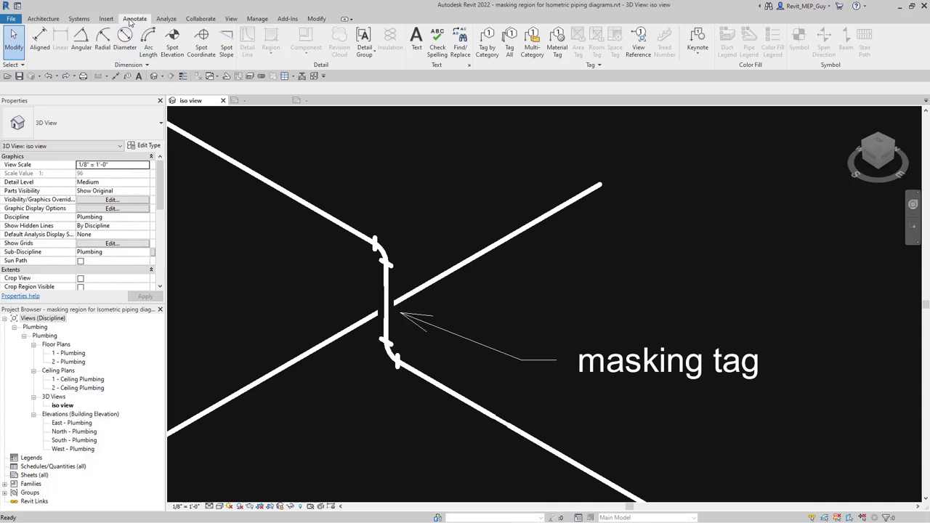
Step: Try tagging the diagonal pipe by category with Pipe Tag Mask 3 and delete the placed tag
{"action": "left_click", "coordinate": [488, 45]}
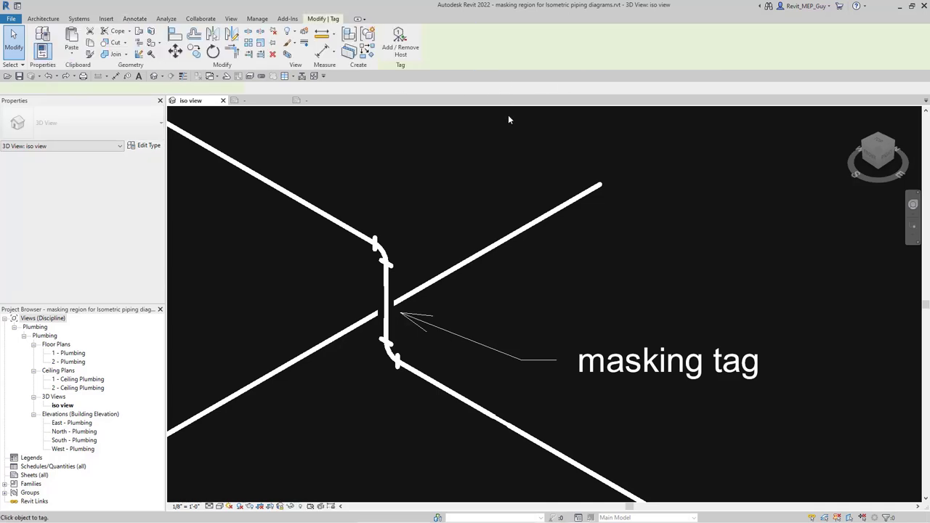
{"action": "left_click", "coordinate": [524, 233]}
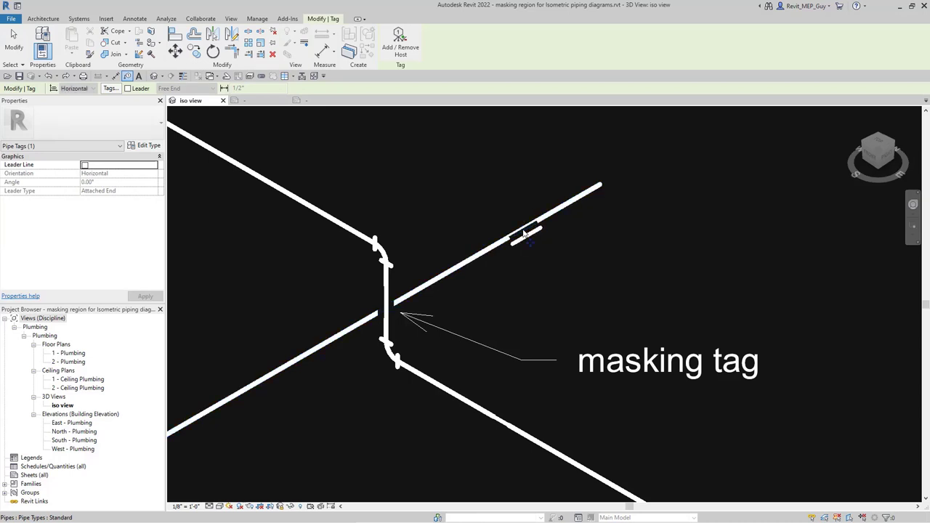
{"action": "scroll", "coordinate": [551, 256], "scroll_direction": "up", "scroll_amount": 5}
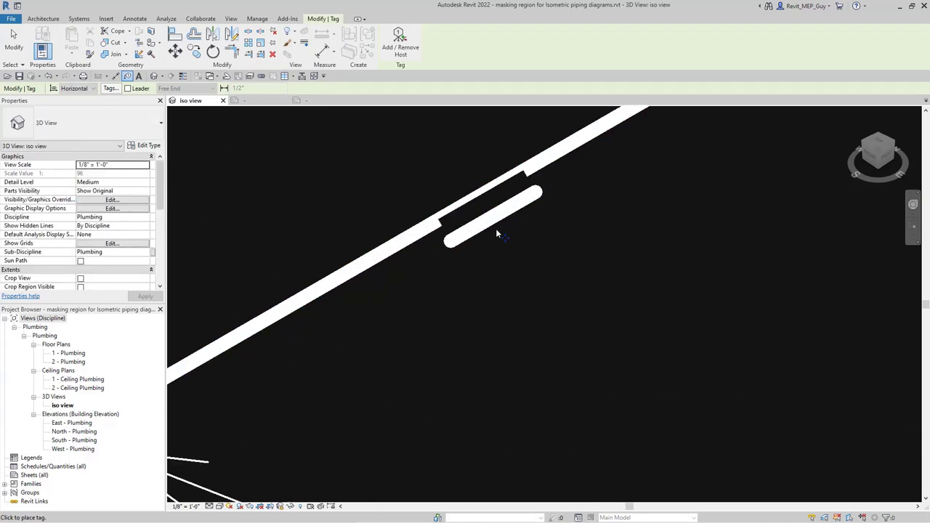
{"action": "scroll", "coordinate": [479, 295], "scroll_direction": "down", "scroll_amount": 3}
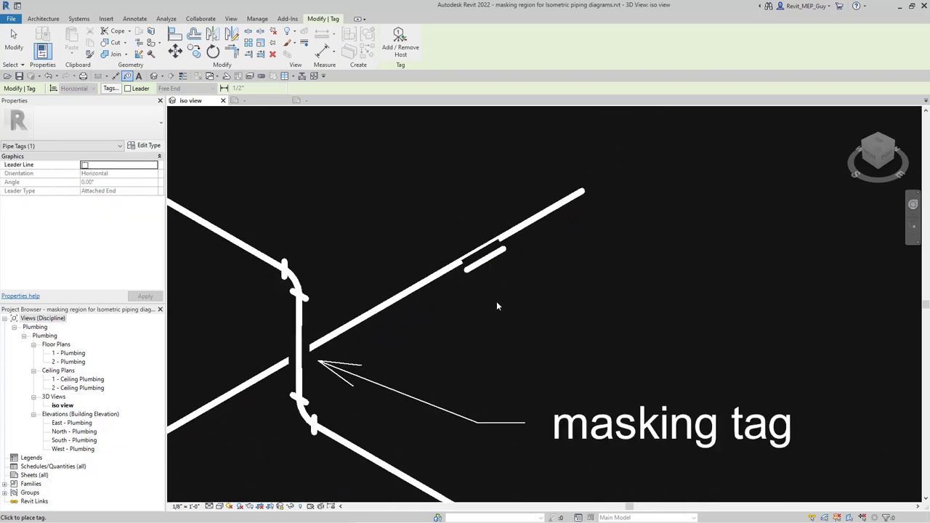
{"action": "key", "text": "Escape"}
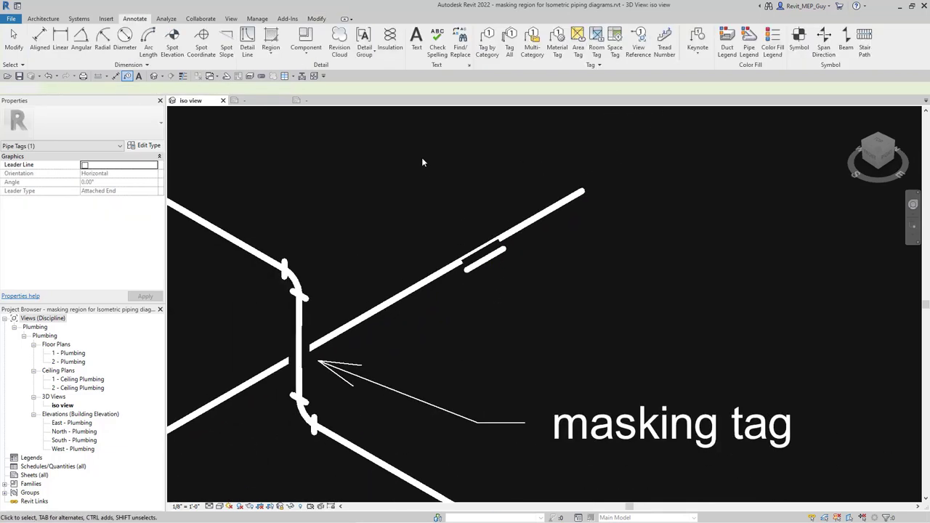
{"action": "left_click_drag", "start_coordinate": [427, 176], "coordinate": [542, 311]}
{"action": "key", "text": "Delete"}
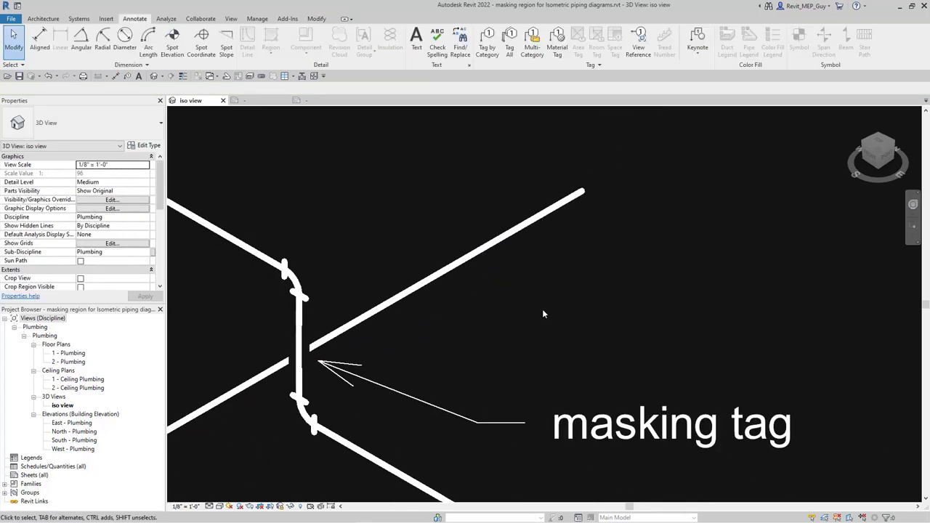
Step: Start tagging by category and set the loaded tag for the Pipes category to Pipe Size Tag
{"action": "left_click", "coordinate": [486, 44]}
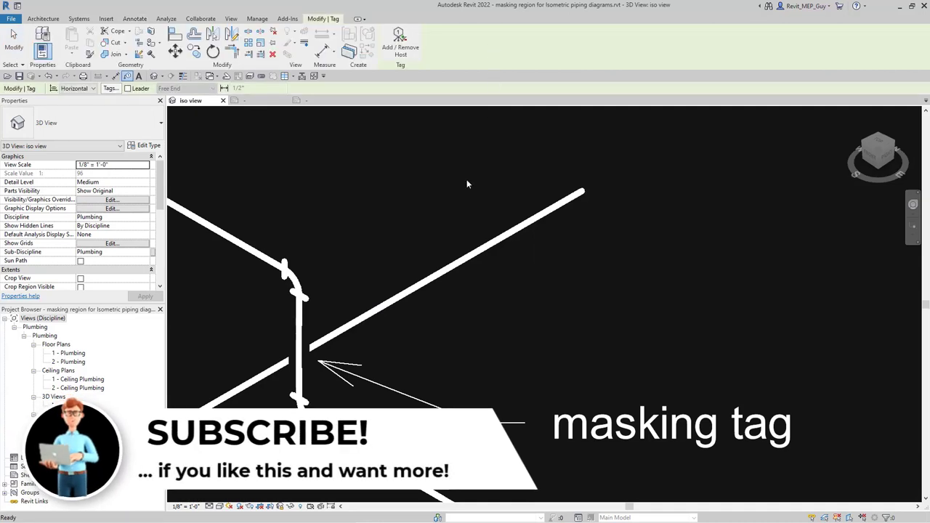
{"action": "left_click", "coordinate": [110, 88]}
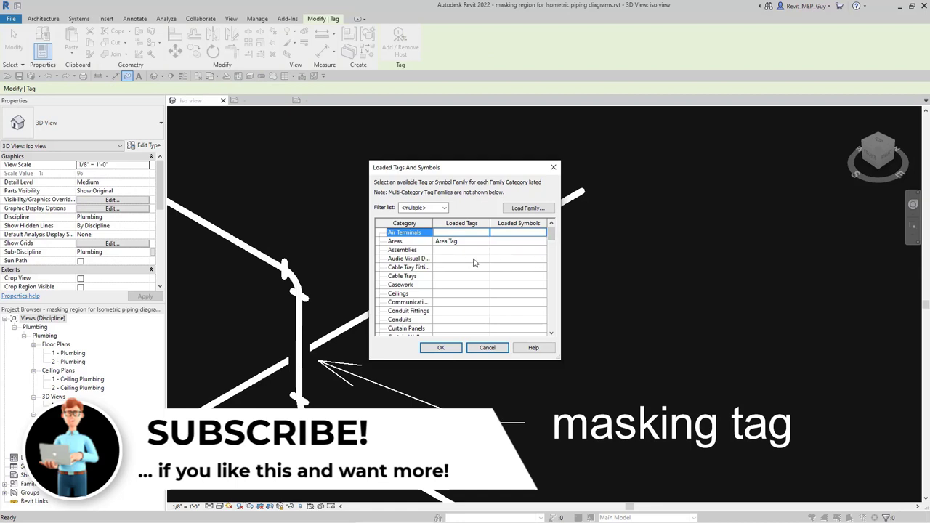
{"action": "scroll", "coordinate": [439, 269], "scroll_direction": "down", "scroll_amount": 3}
{"action": "left_click", "coordinate": [405, 285]}
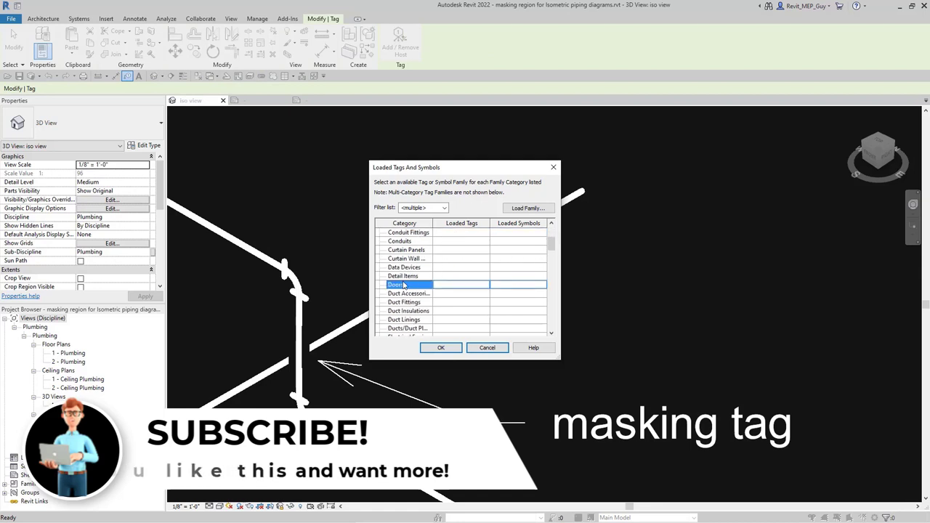
{"action": "scroll", "coordinate": [407, 287], "scroll_direction": "down", "scroll_amount": 10}
{"action": "left_click", "coordinate": [399, 268]}
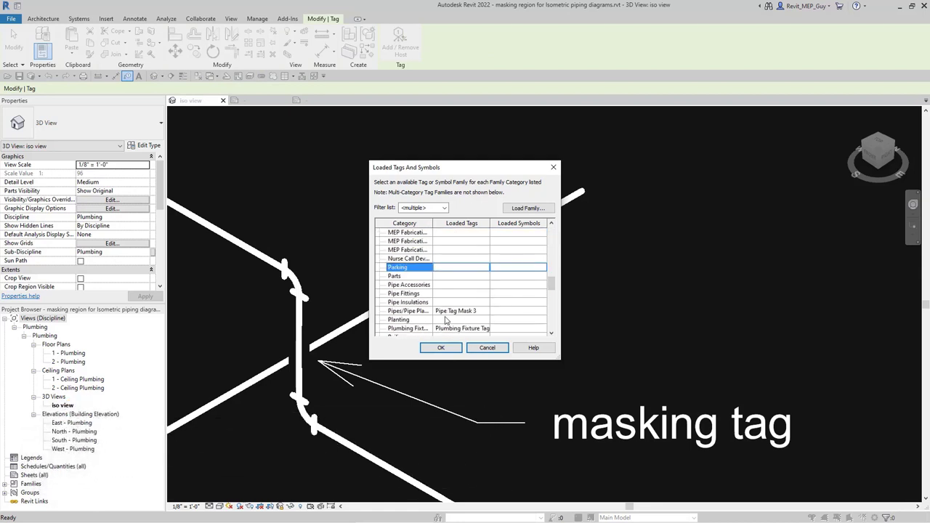
{"action": "left_click", "coordinate": [467, 311]}
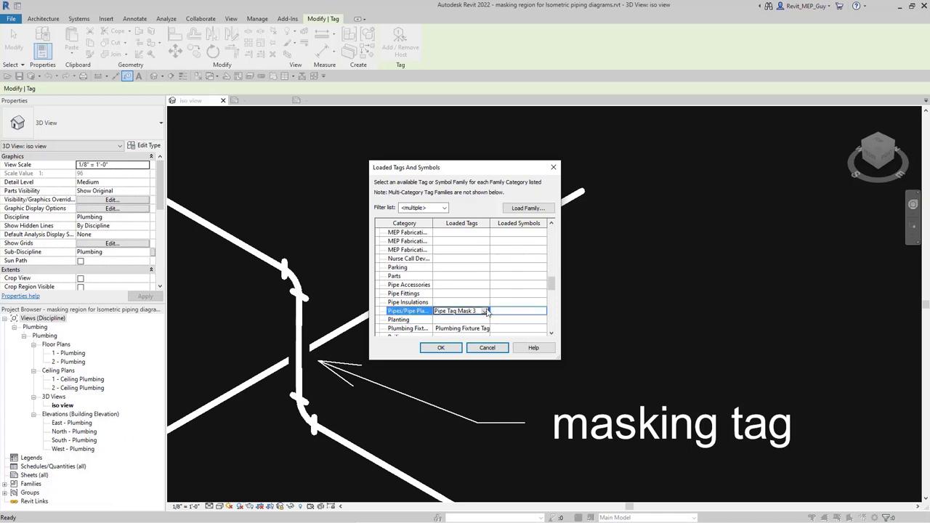
{"action": "left_click", "coordinate": [484, 311]}
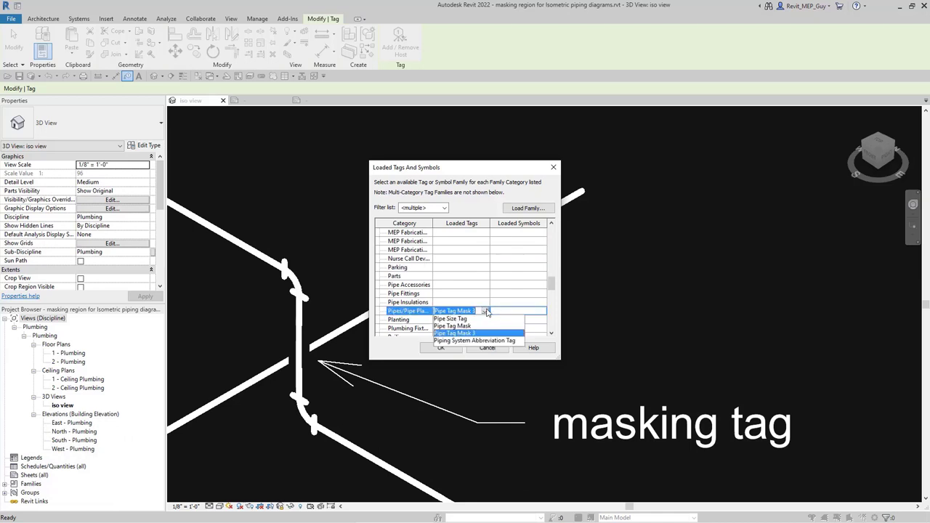
{"action": "left_click", "coordinate": [446, 325]}
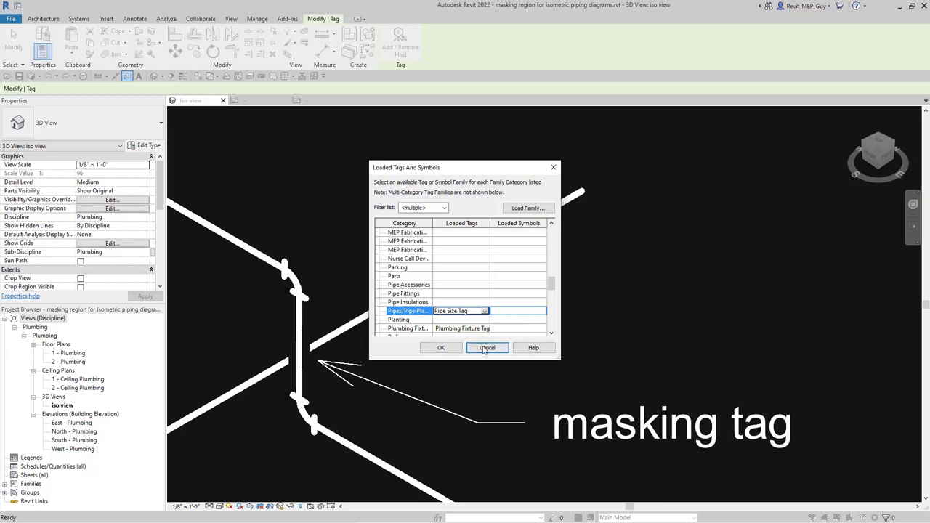
{"action": "left_click", "coordinate": [441, 348]}
Step: Place a Pipe Size Tag on the diagonal pipe between the crossing and its upper end, and change its type to Pipe Tag Mask 3
{"action": "left_click", "coordinate": [453, 267]}
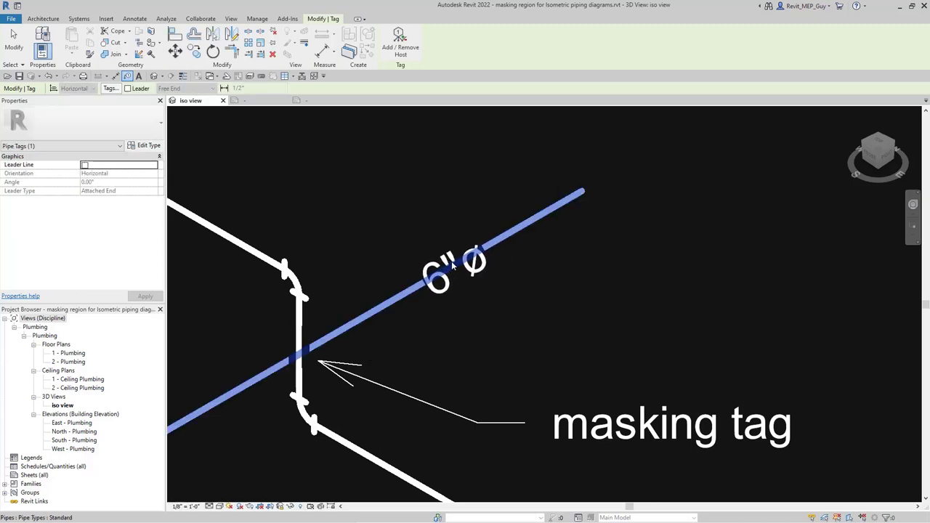
{"action": "left_click", "coordinate": [466, 263]}
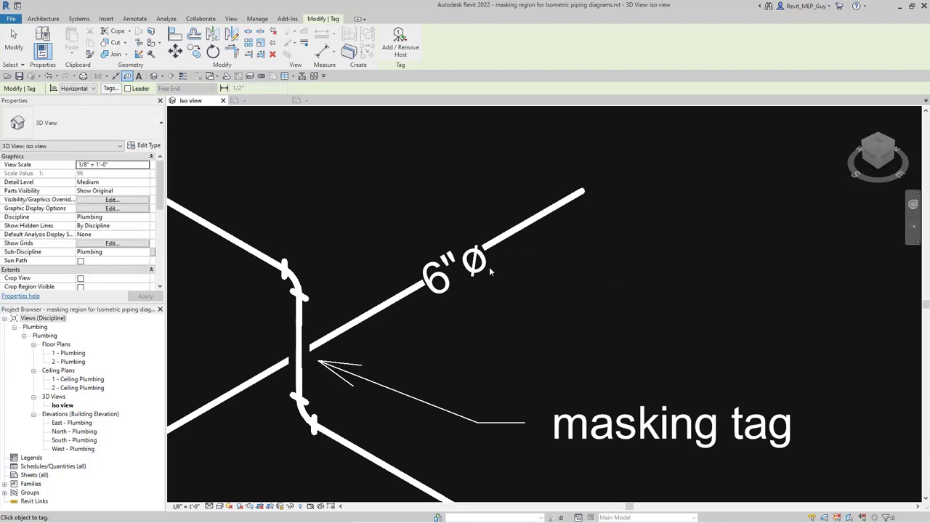
{"action": "key", "text": "Escape"}
{"action": "left_click", "coordinate": [473, 265]}
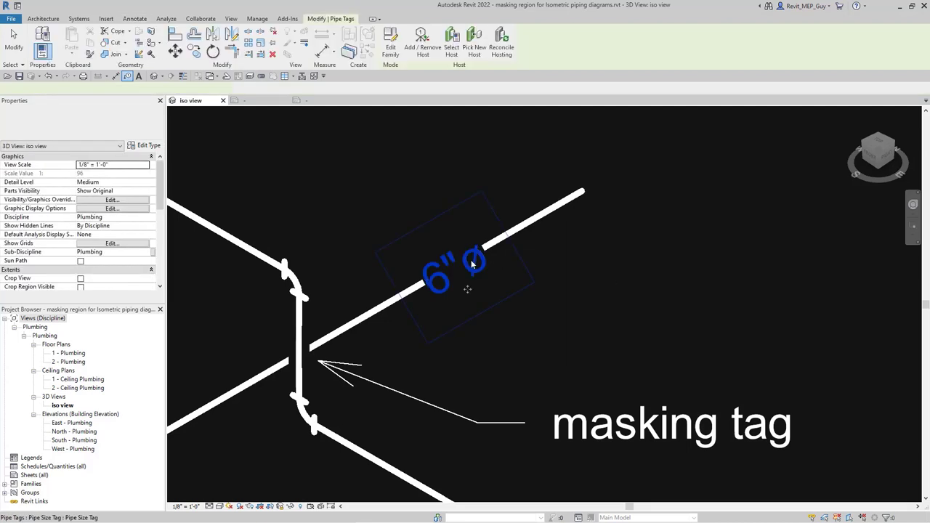
{"action": "left_click", "coordinate": [125, 129]}
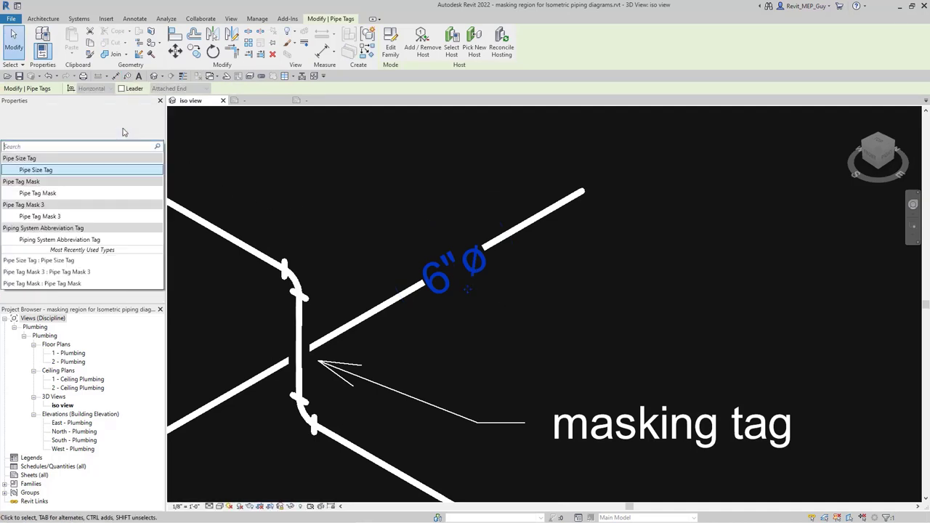
{"action": "left_click", "coordinate": [57, 221]}
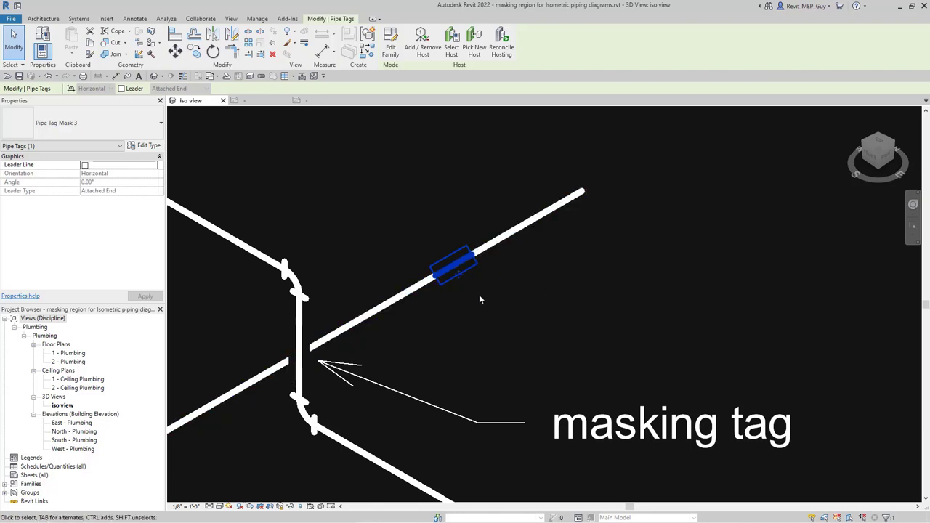
Step: Delete the Pipe Tag Mask 3 tag from the diagonal pipe and undo the deletion
{"action": "key", "text": "Delete"}
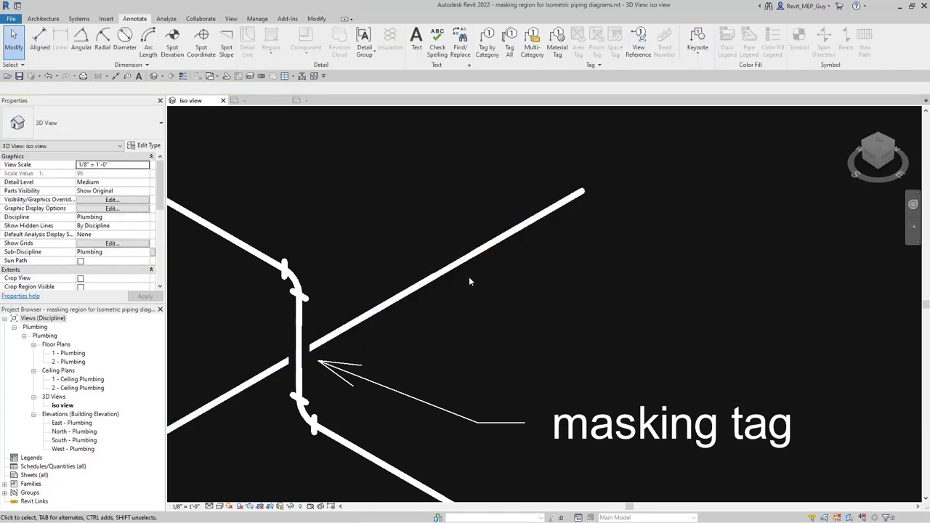
{"action": "scroll", "coordinate": [656, 19], "scroll_direction": "down", "scroll_amount": 4}
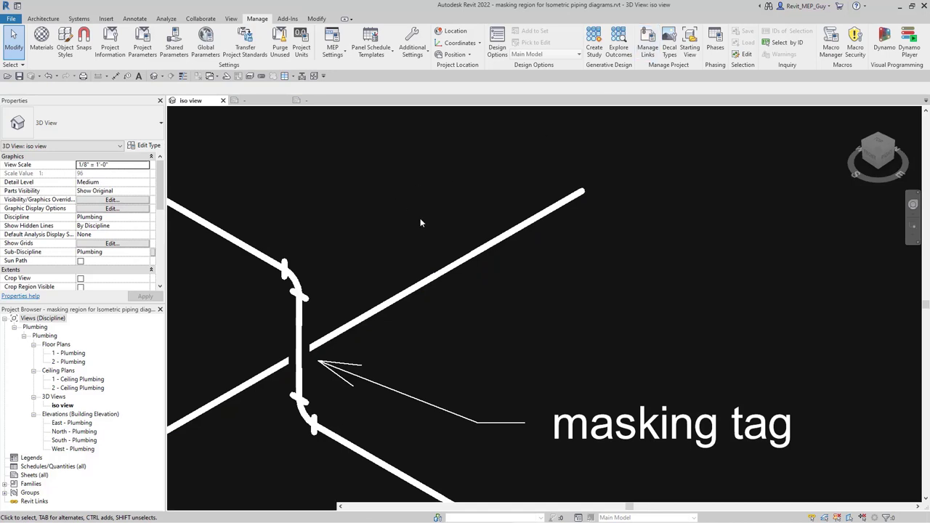
{"action": "left_click_drag", "start_coordinate": [383, 203], "coordinate": [529, 334]}
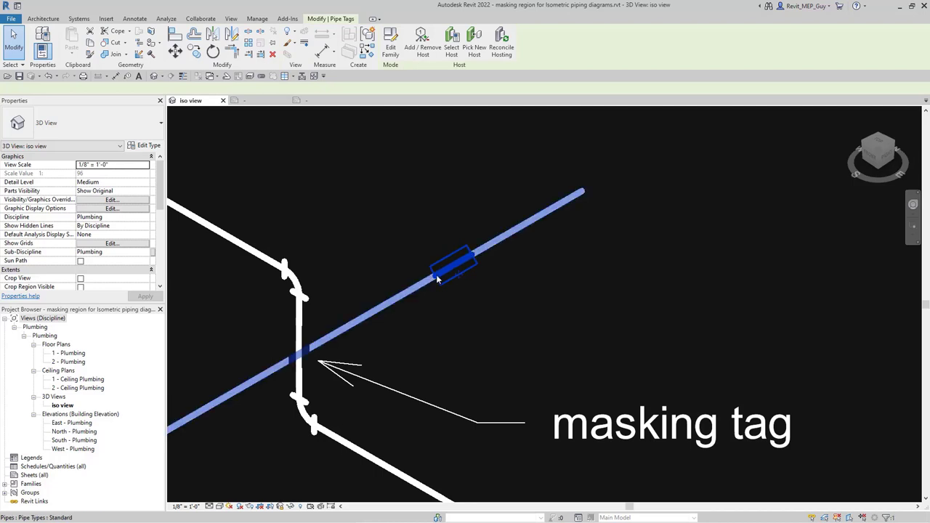
{"action": "key", "text": "Delete"}
{"action": "key", "text": "ctrl+z"}
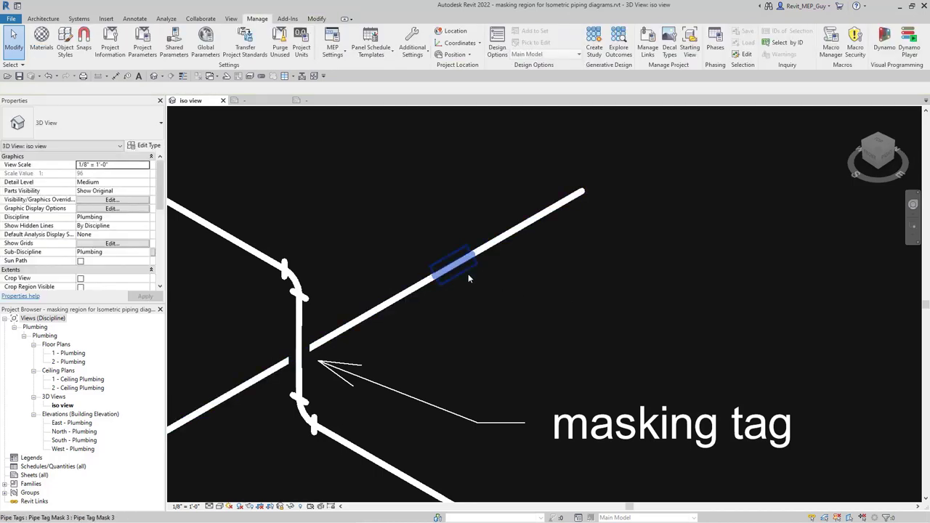
Step: Open the project's object styles for annotation objects and expand the Pipe Tags category to show its subcategories
{"action": "left_click", "coordinate": [455, 262]}
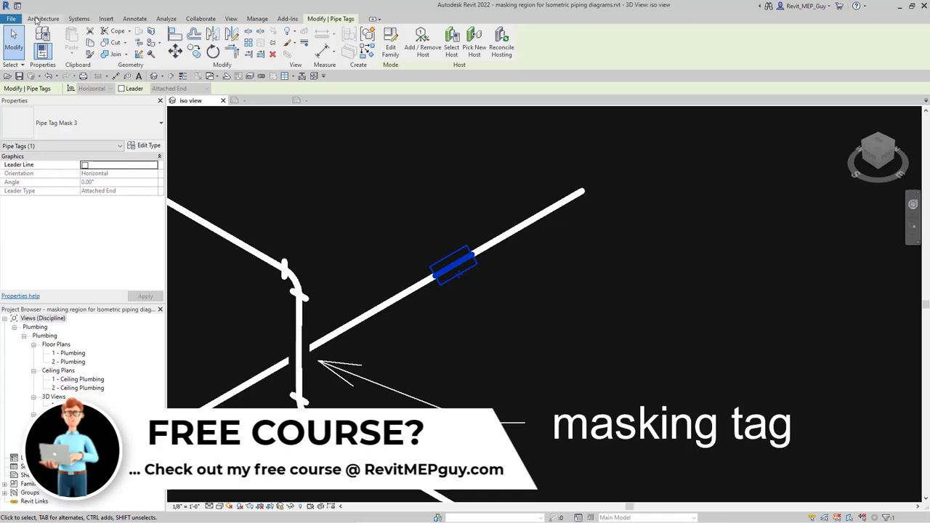
{"action": "left_click", "coordinate": [257, 18]}
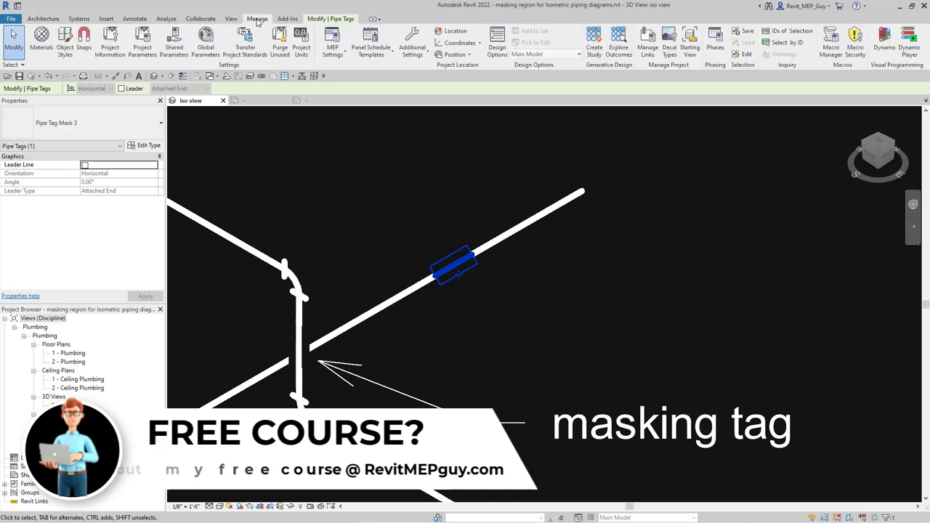
{"action": "left_click", "coordinate": [64, 42]}
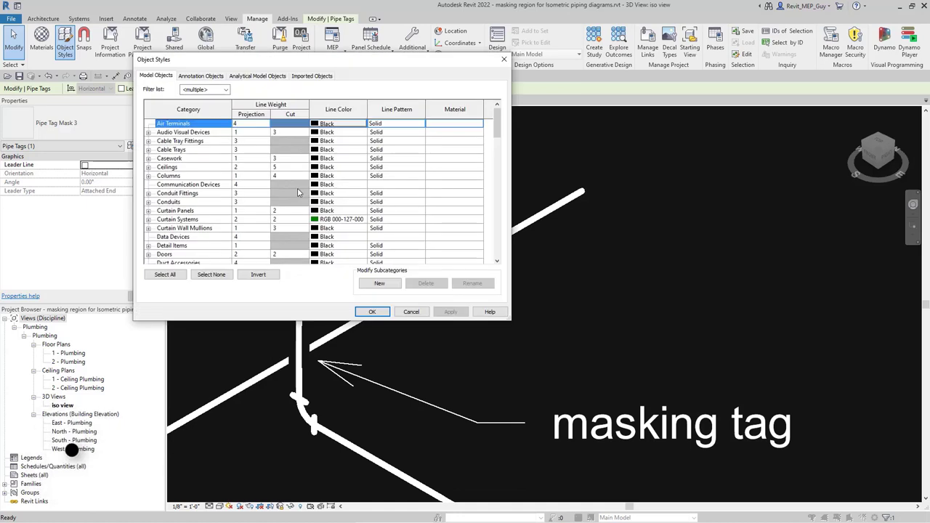
{"action": "left_click", "coordinate": [200, 75]}
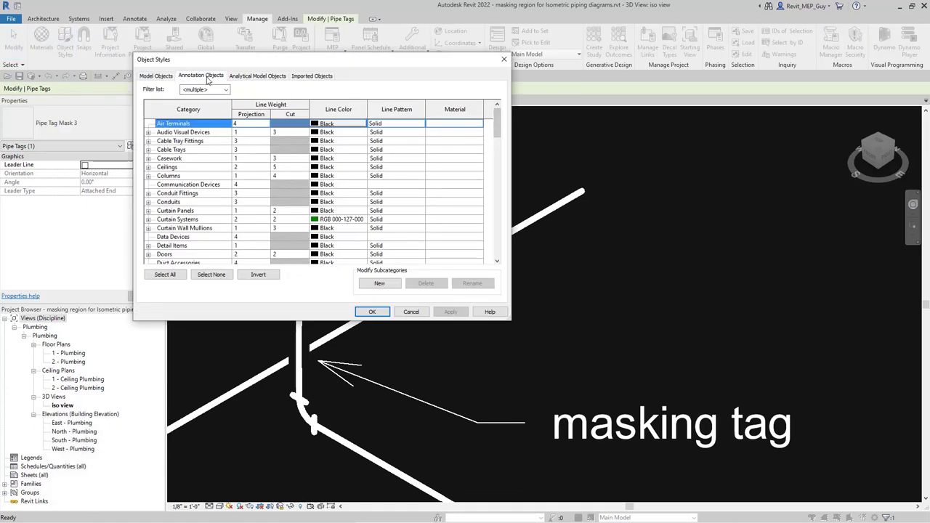
{"action": "left_click", "coordinate": [196, 169]}
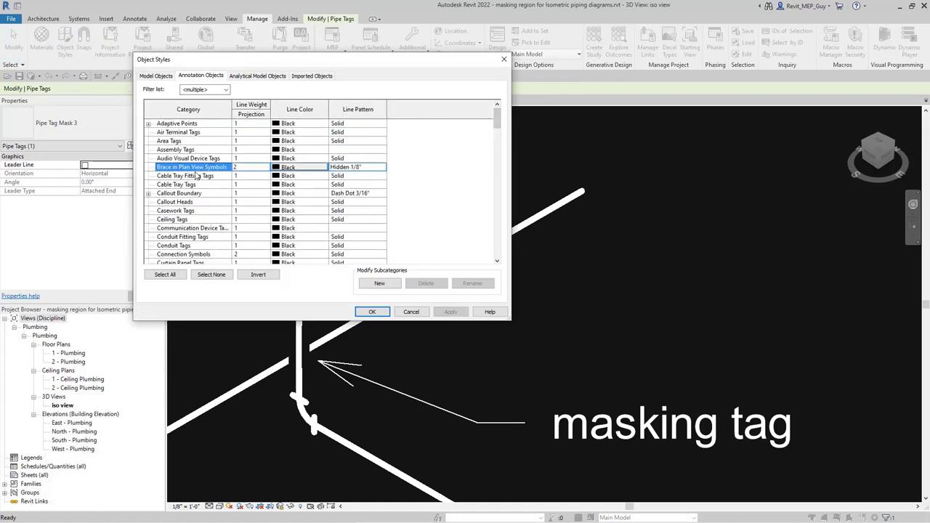
{"action": "key", "text": "p"}
{"action": "scroll", "coordinate": [193, 171], "scroll_direction": "down", "scroll_amount": 3}
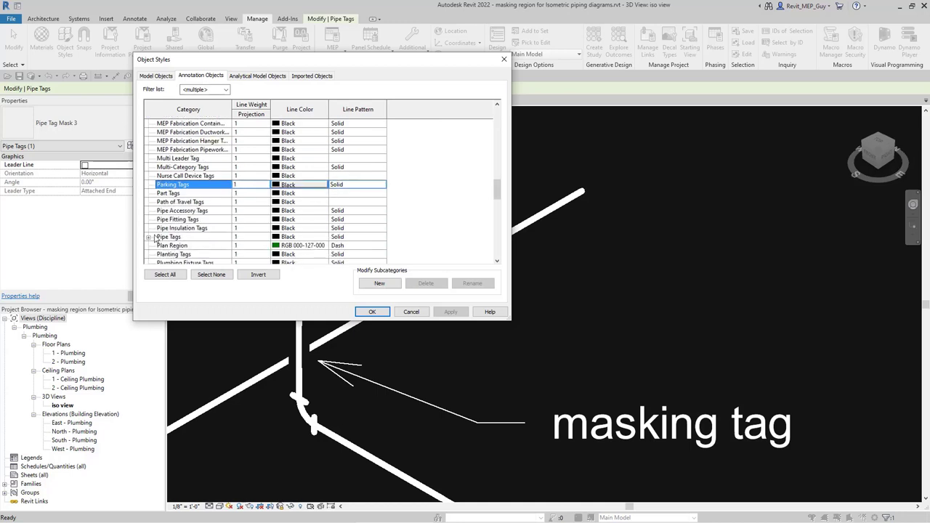
{"action": "left_click", "coordinate": [148, 237]}
{"action": "scroll", "coordinate": [197, 182], "scroll_direction": "down", "scroll_amount": 2}
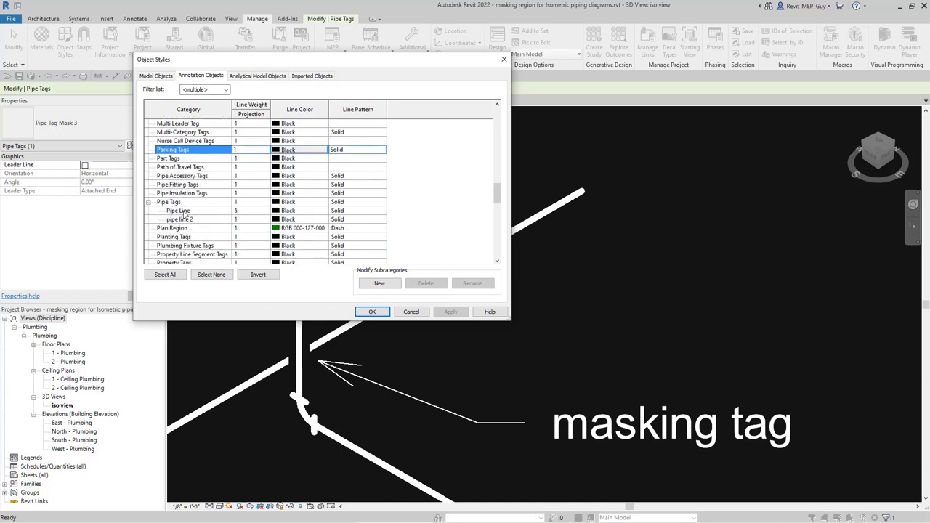
Step: Set the projection line weight of the Pipe Line subcategory under Pipe Tags to 1 and apply it to the view
{"action": "left_click", "coordinate": [248, 211]}
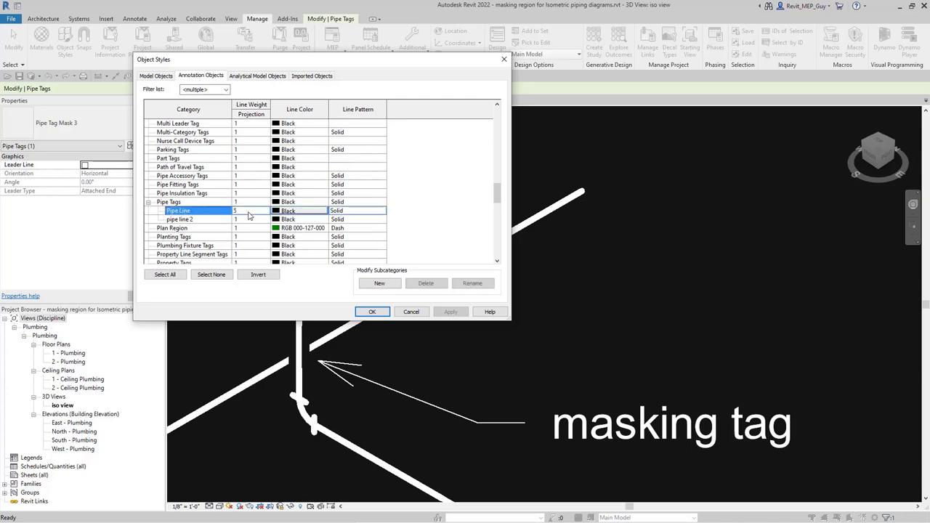
{"action": "left_click", "coordinate": [250, 211]}
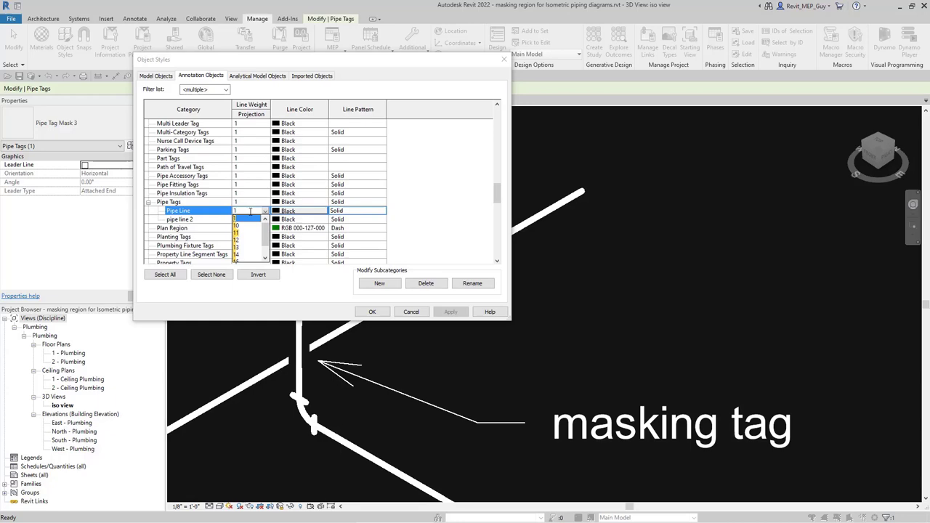
{"action": "left_click", "coordinate": [380, 285]}
{"action": "left_click_drag", "start_coordinate": [398, 72], "coordinate": [277, 87]}
{"action": "left_click", "coordinate": [335, 331]}
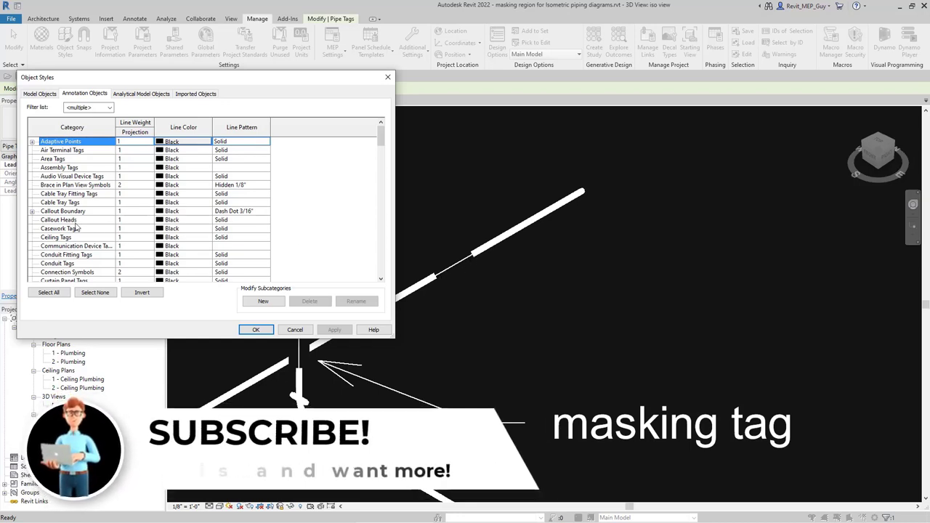
Step: Set the Pipe Line subcategory's projection line weight under Pipe Tags to 5, accept the object styles and clear the selection
{"action": "scroll", "coordinate": [83, 225], "scroll_direction": "down", "scroll_amount": 2}
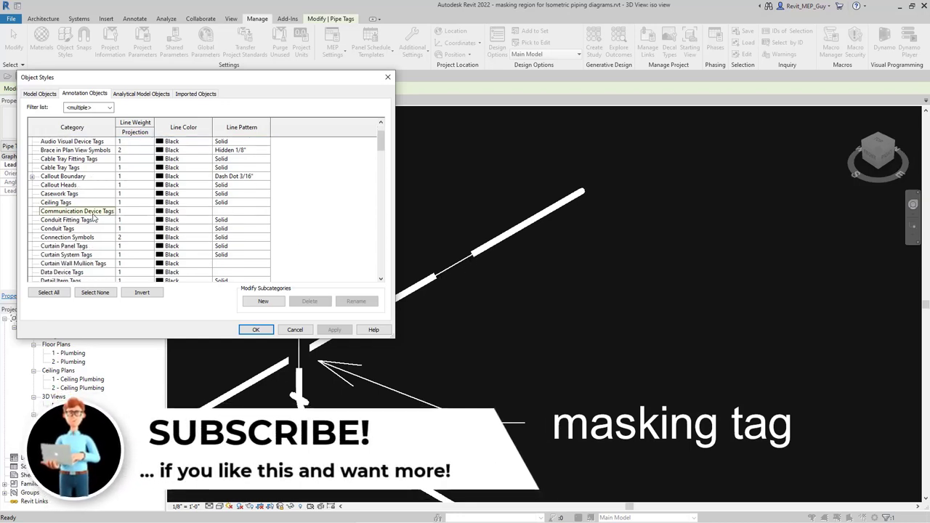
{"action": "left_click", "coordinate": [93, 220]}
{"action": "key", "text": "p"}
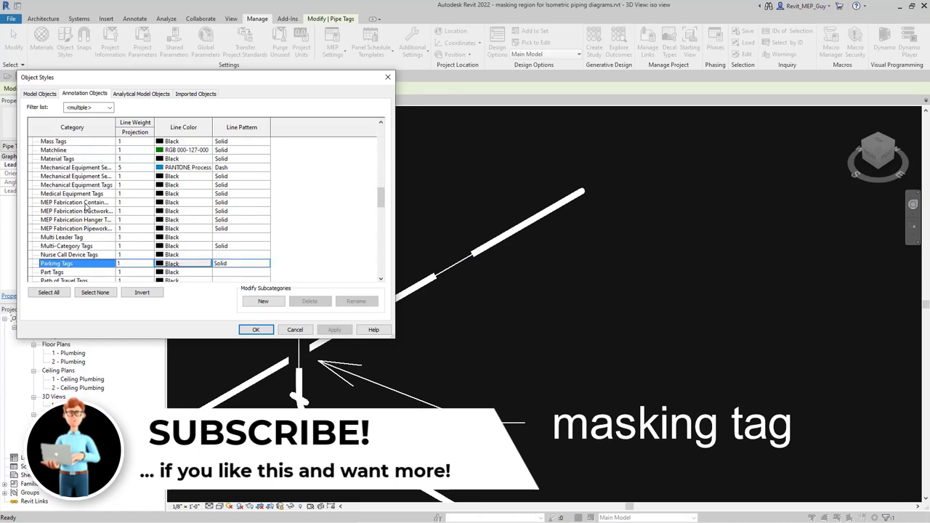
{"action": "scroll", "coordinate": [85, 217], "scroll_direction": "down", "scroll_amount": 2}
{"action": "scroll", "coordinate": [72, 242], "scroll_direction": "down", "scroll_amount": 2}
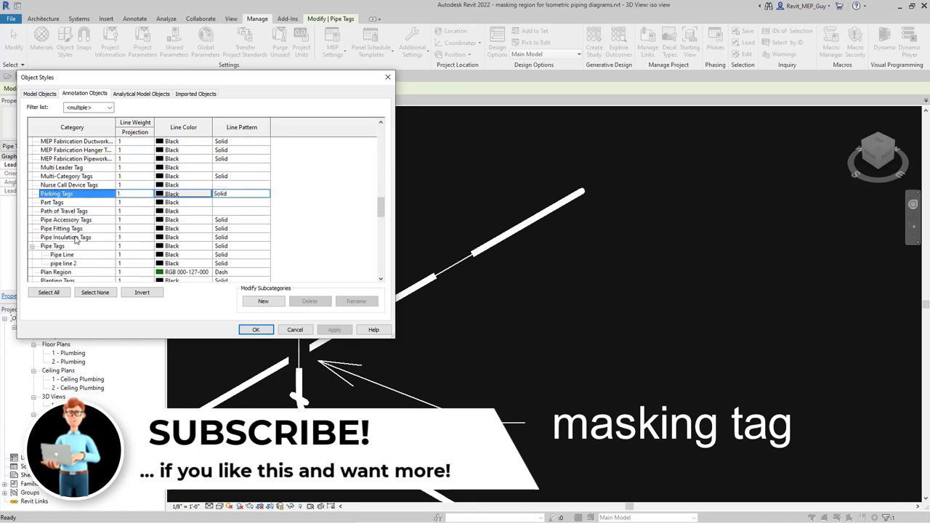
{"action": "left_click", "coordinate": [128, 255]}
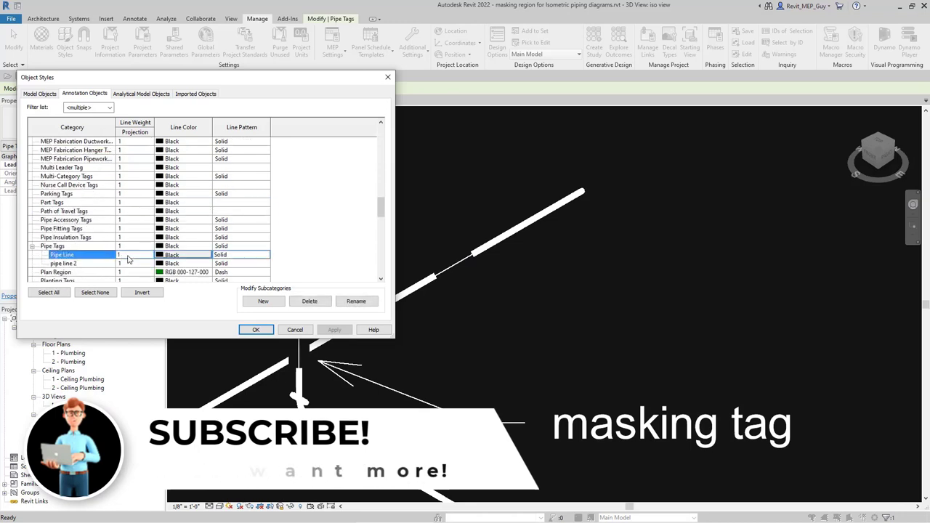
{"action": "left_click", "coordinate": [129, 255]}
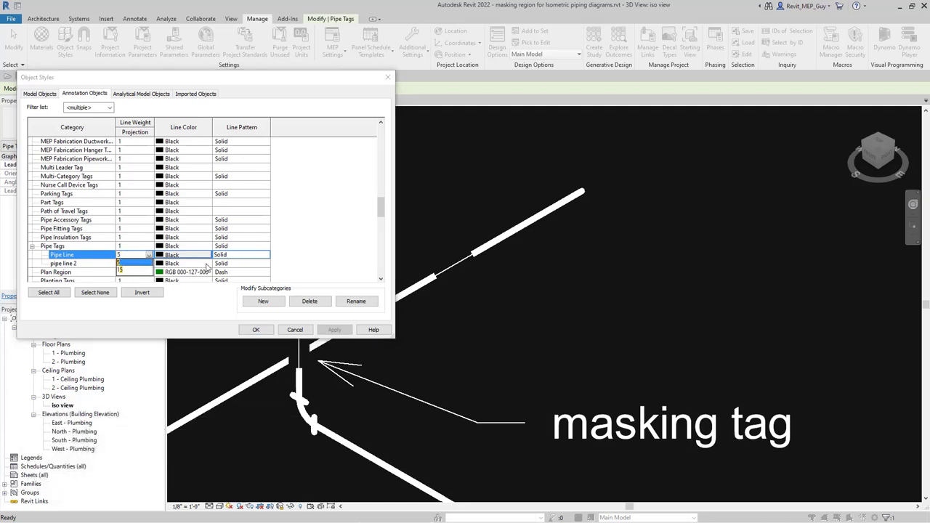
{"action": "key", "text": "Return"}
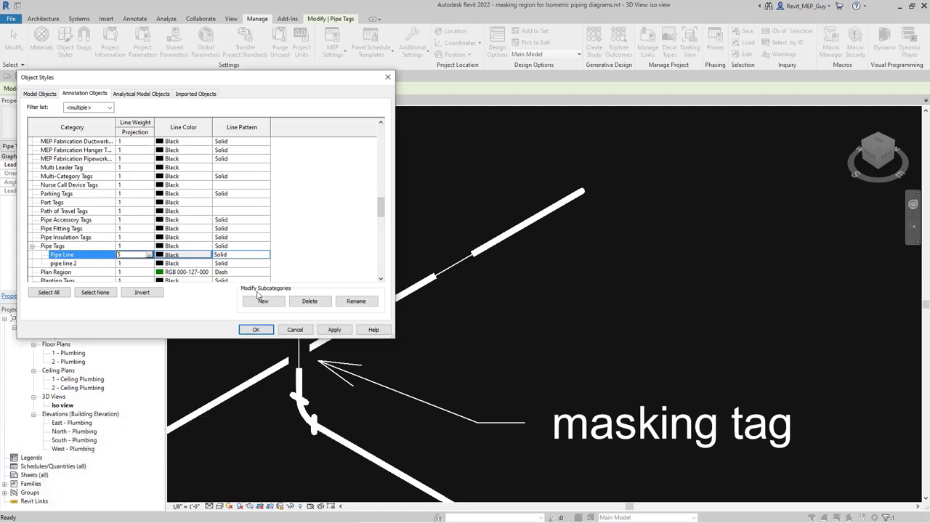
{"action": "left_click", "coordinate": [256, 330]}
{"action": "left_click", "coordinate": [359, 325]}
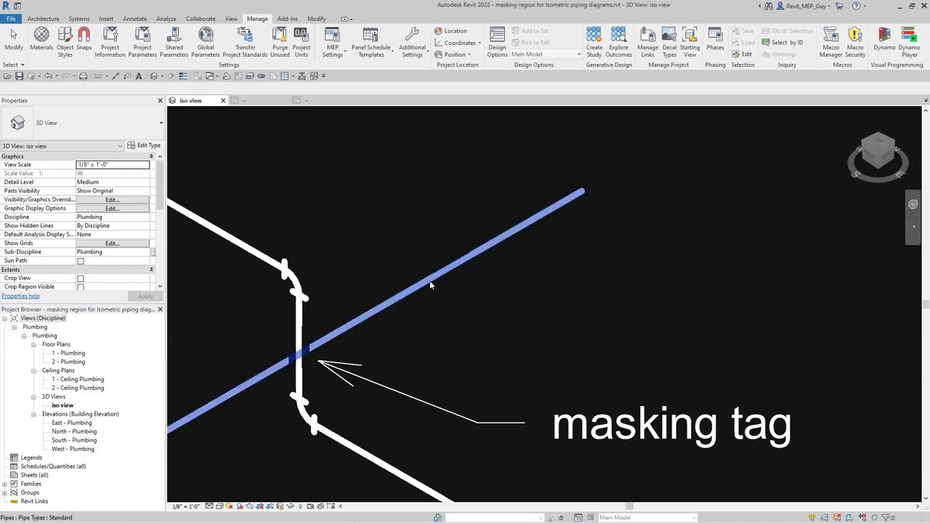
{"action": "scroll", "coordinate": [537, 319], "scroll_direction": "down", "scroll_amount": 3}
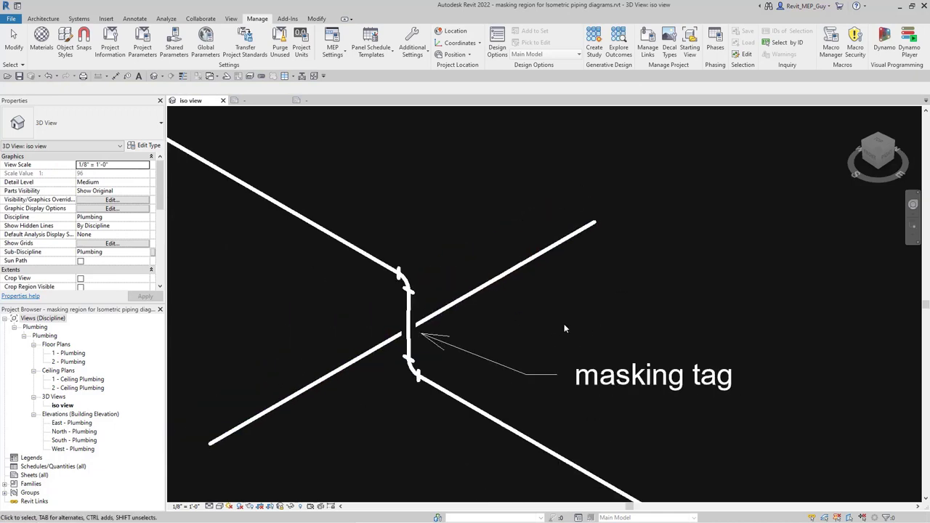
{"action": "middle_click_drag", "start_coordinate": [564, 324], "coordinate": [586, 303]}
{"action": "scroll", "coordinate": [512, 305], "scroll_direction": "up", "scroll_amount": 2}
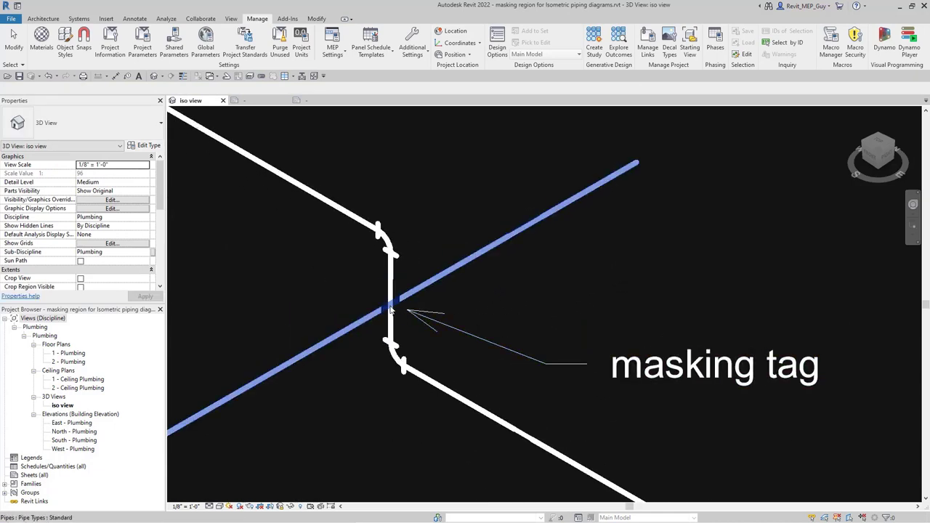